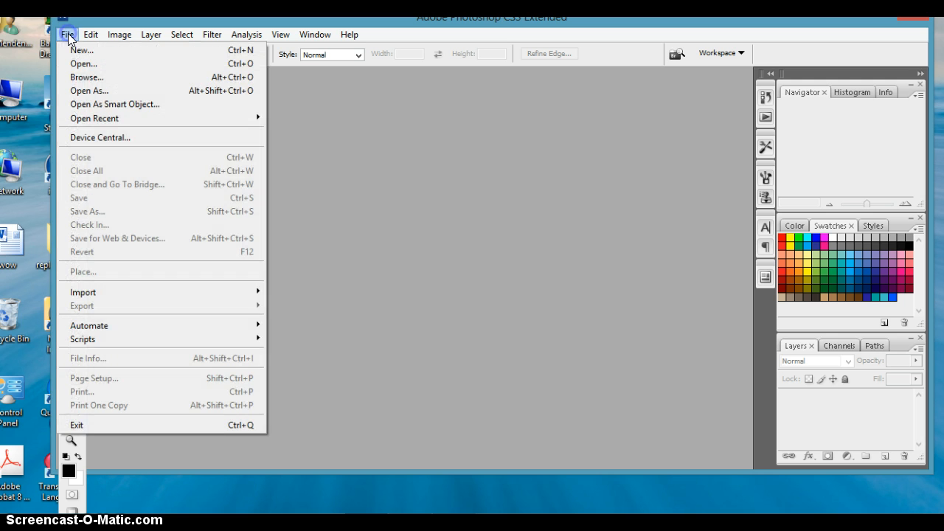
# - Create a new document from the Default Photoshop Size preset, 7 x 5 inches, with the resolution set to 300 pixels/inch
pyautogui.click(71, 54)
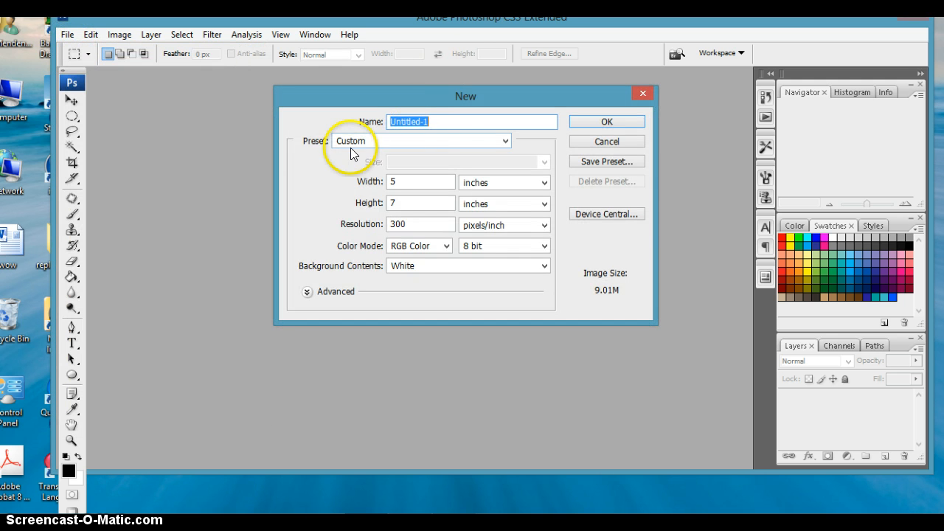
pyautogui.click(503, 143)
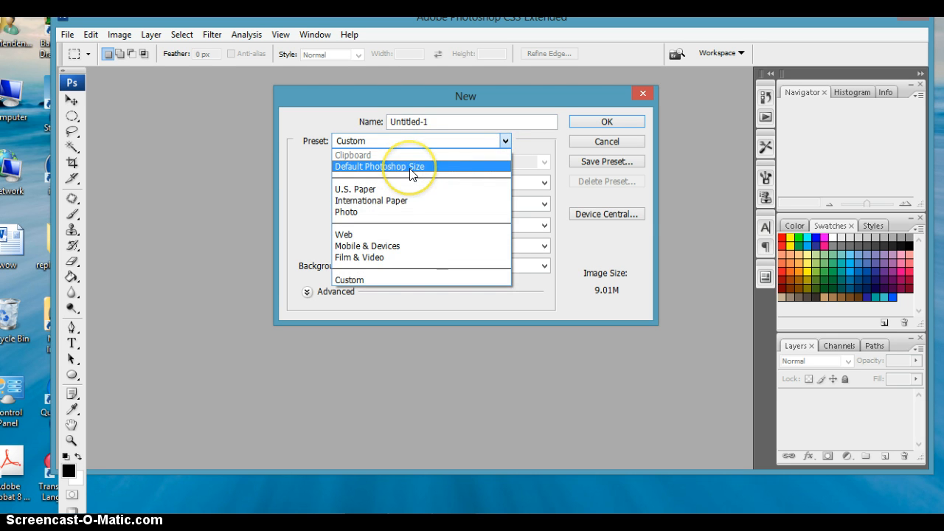
pyautogui.click(410, 168)
pyautogui.click(400, 181)
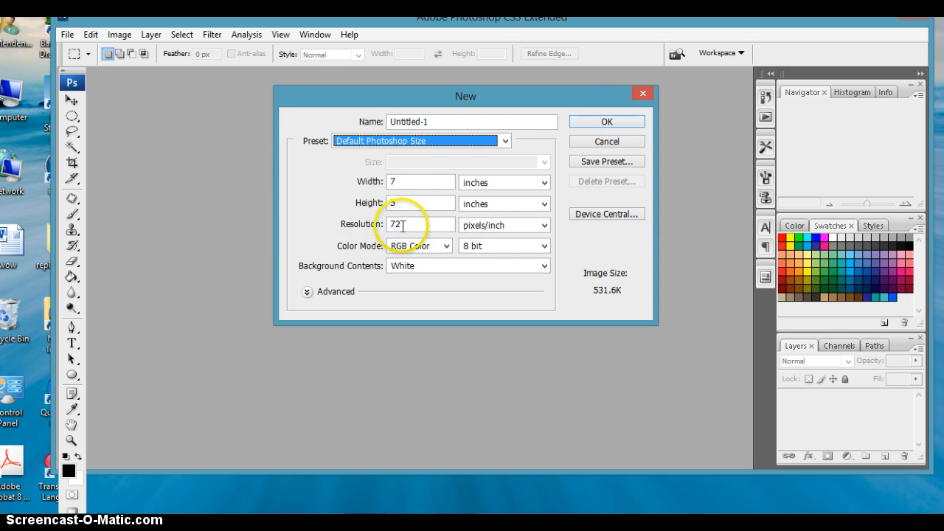
pyautogui.moveTo(407, 225); pyautogui.dragTo(368, 225)
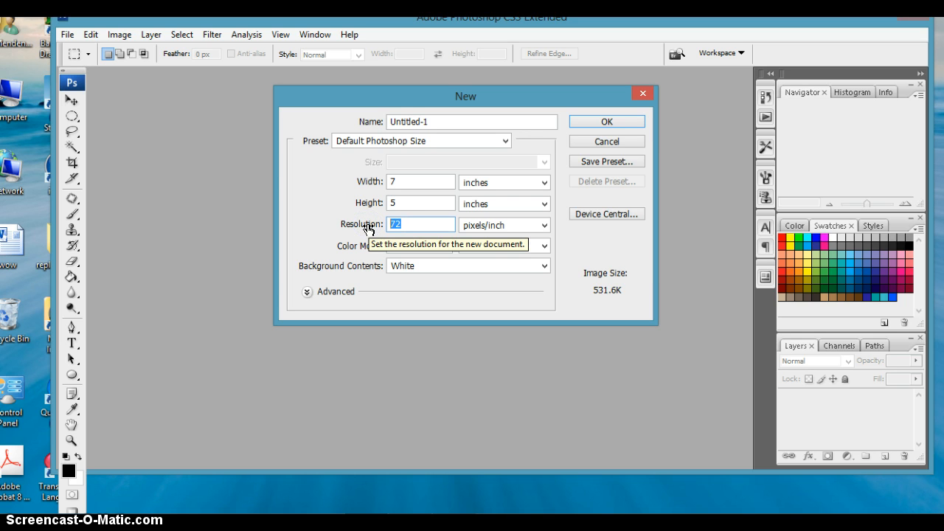
pyautogui.write('3')
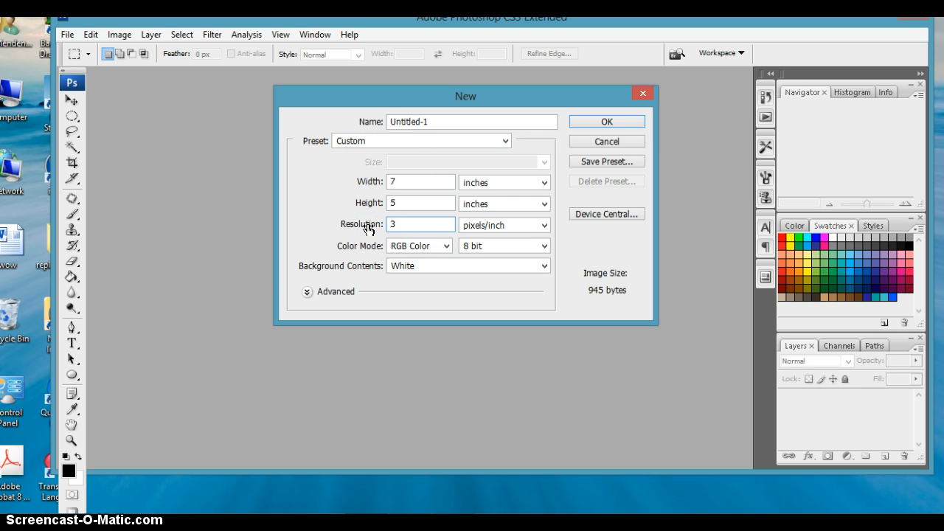
pyautogui.write('00')
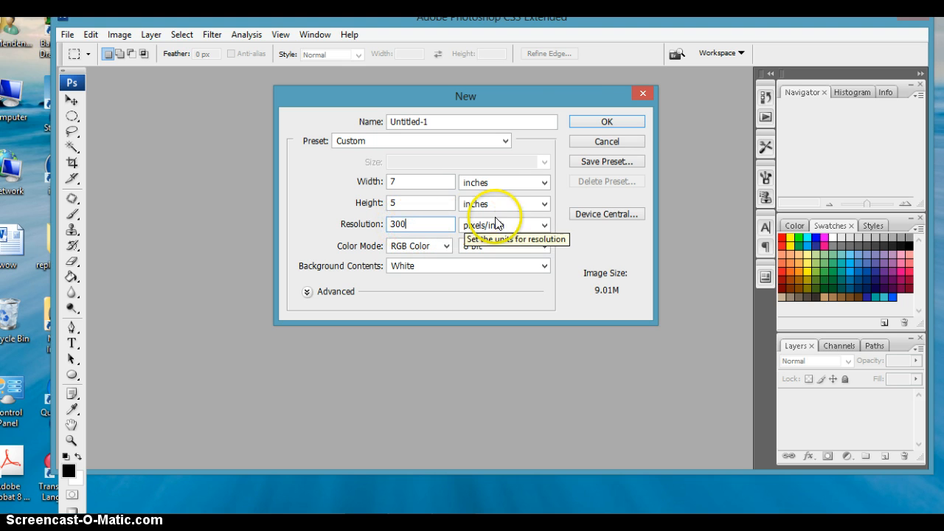
pyautogui.click(584, 123)
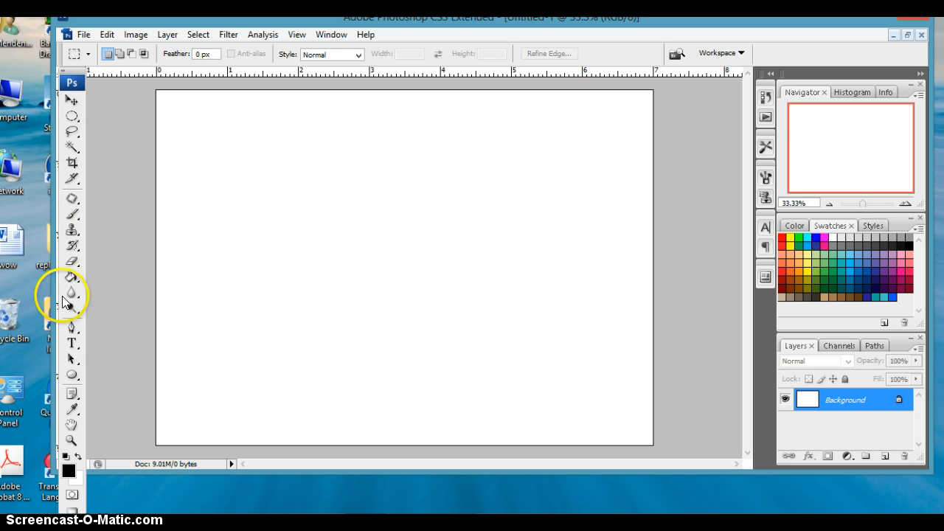
# - Pick red #d51313 as the foreground color, and restore the default foreground and background colors
pyautogui.click(68, 472)
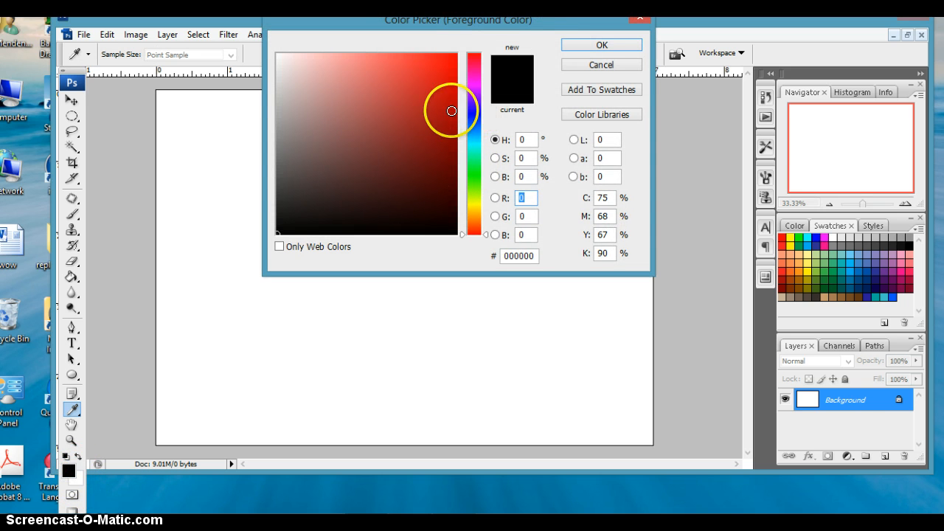
pyautogui.click(440, 82)
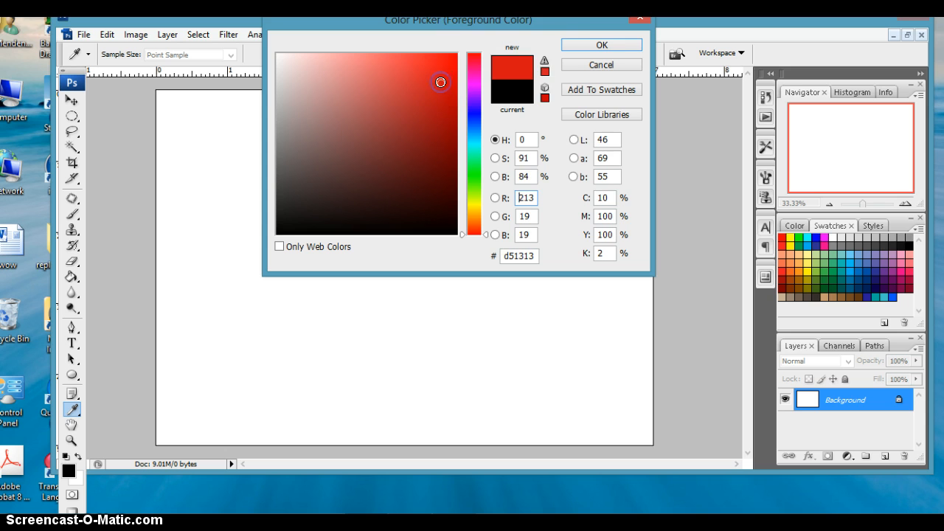
pyautogui.click(607, 43)
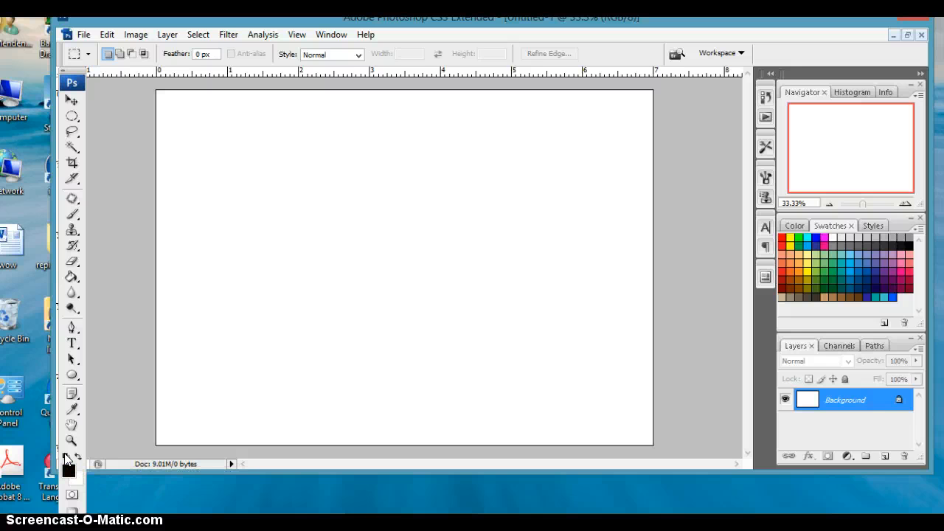
pyautogui.click(67, 457)
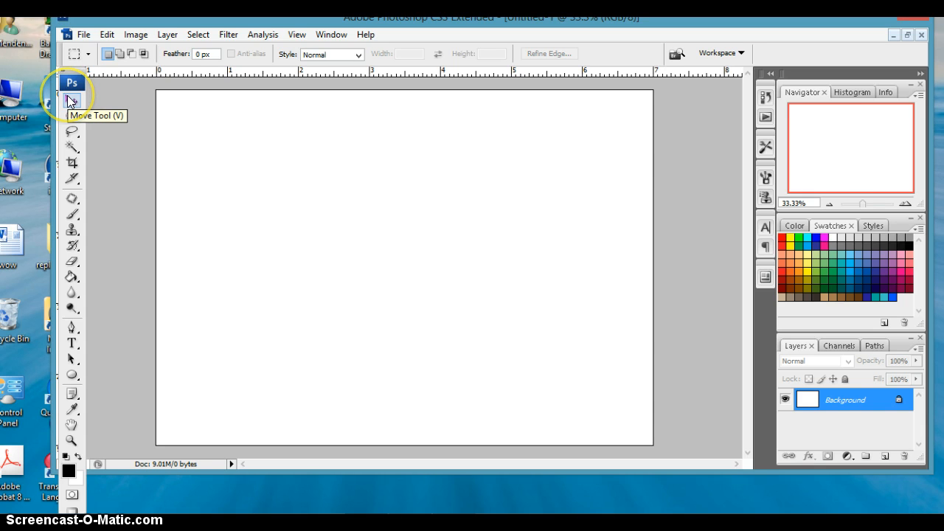
# - Activate the Move tool and reset all tools to their default settings
pyautogui.click(70, 101)
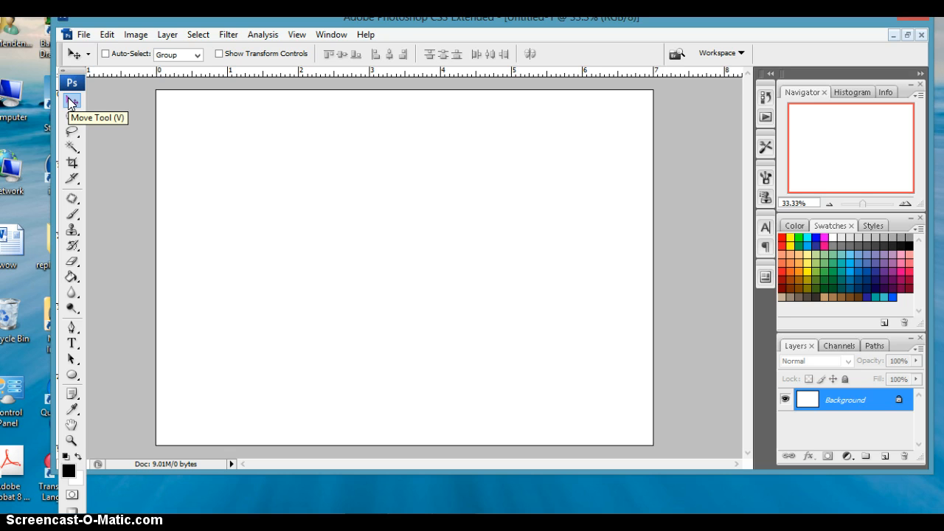
pyautogui.click(71, 165)
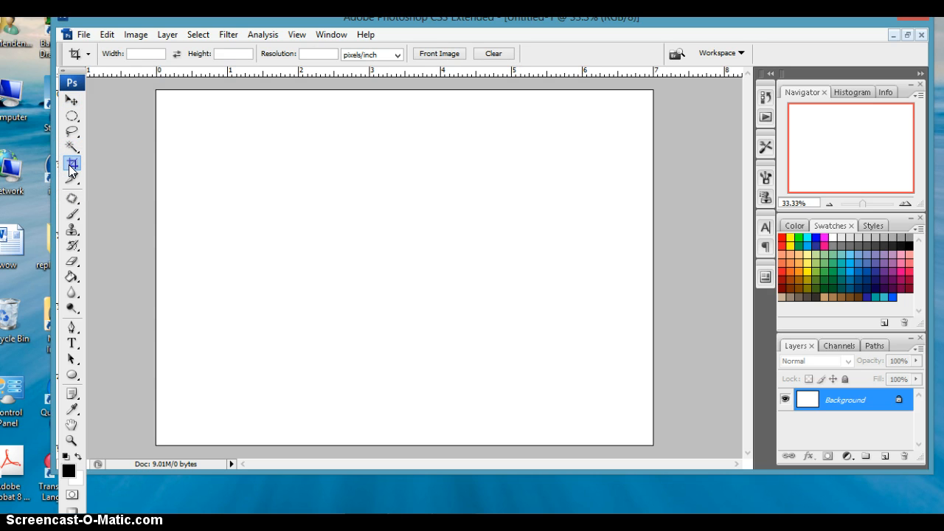
pyautogui.press('v')
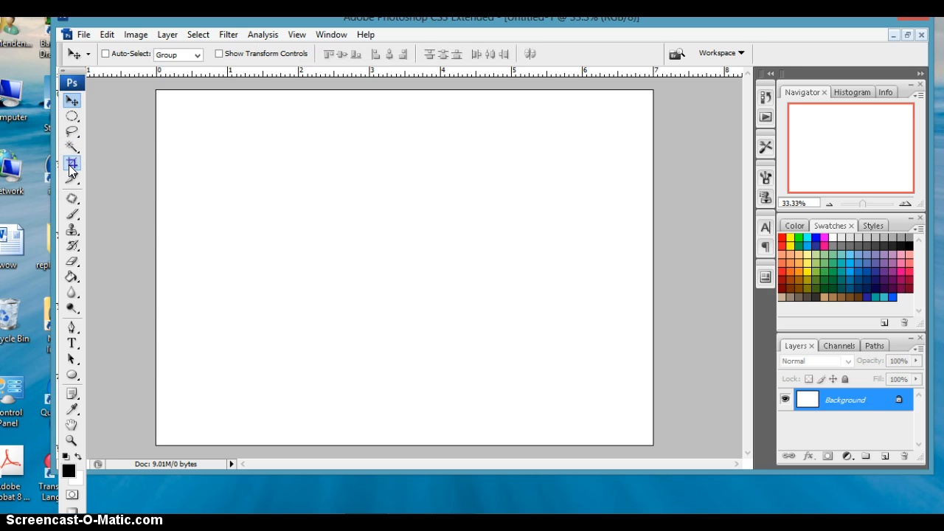
pyautogui.click(88, 54)
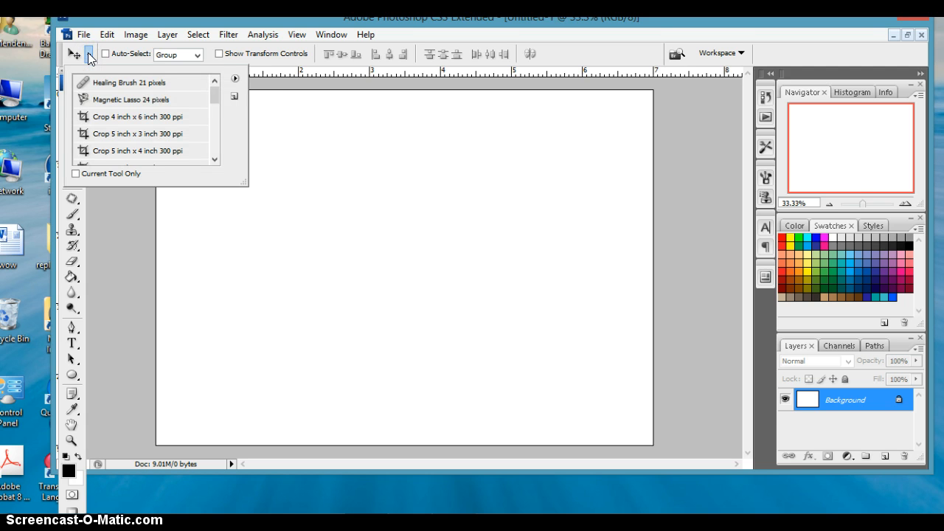
pyautogui.click(235, 79)
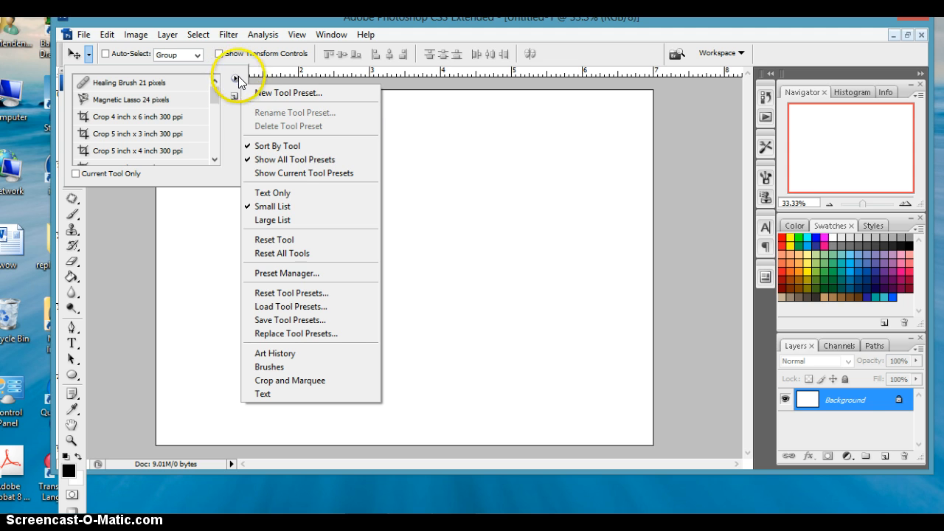
pyautogui.click(283, 252)
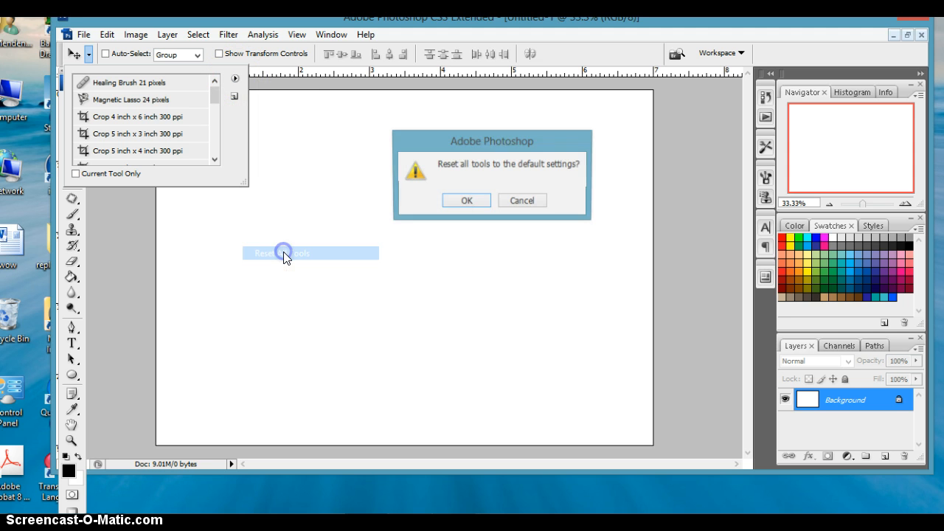
pyautogui.click(464, 202)
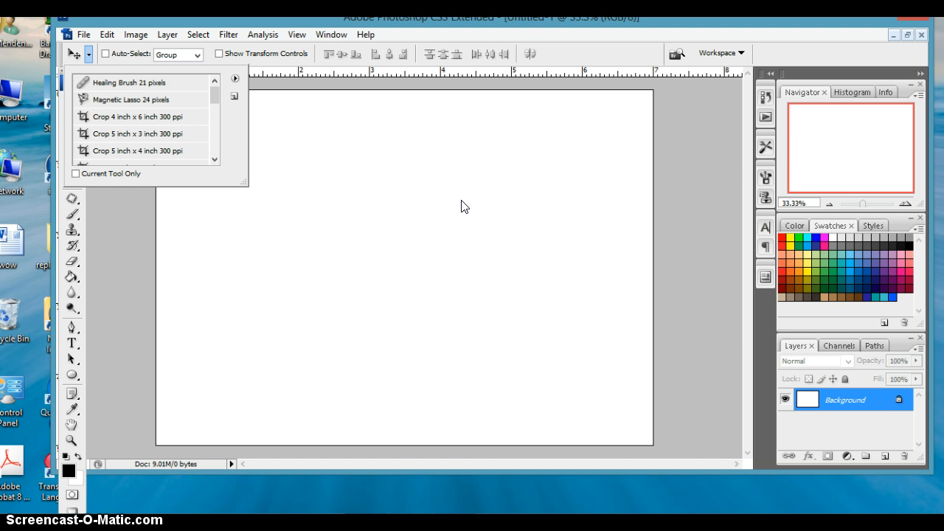
pyautogui.click(87, 53)
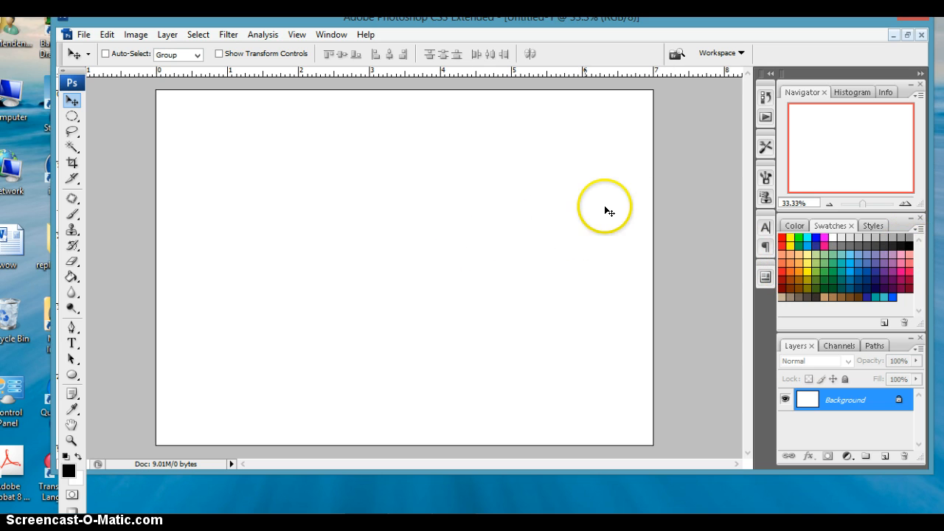
# - Choose a dark blue swatch as the foreground color and fill the canvas background with it using the Paint Bucket tool
pyautogui.click(880, 280)
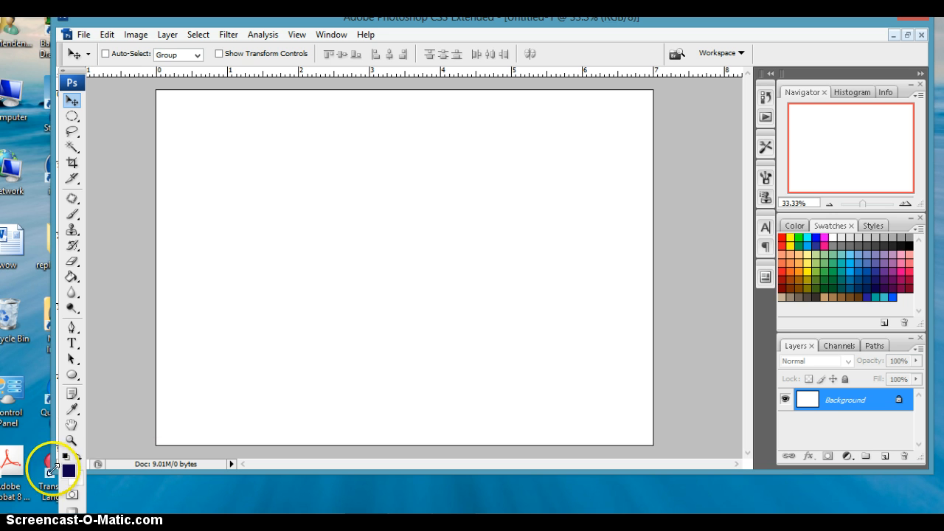
pyautogui.click(68, 276)
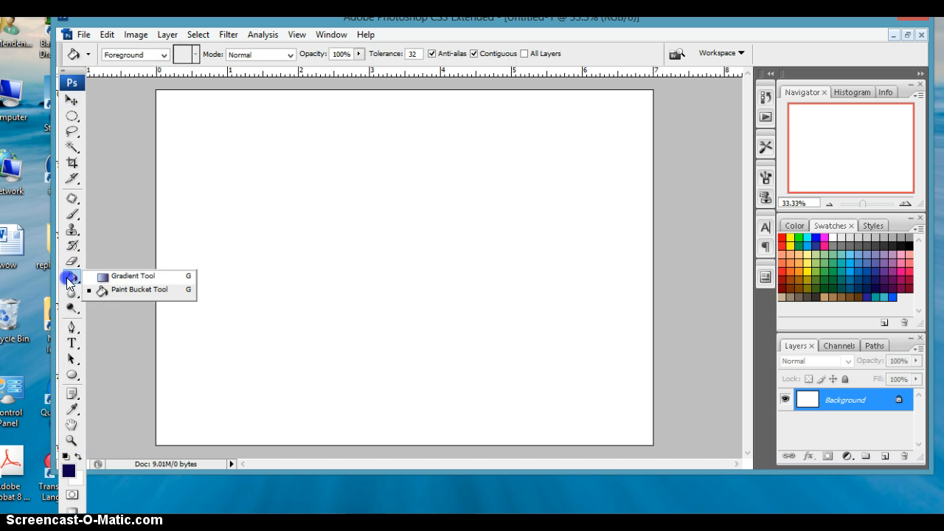
pyautogui.click(118, 276)
pyautogui.click(71, 278)
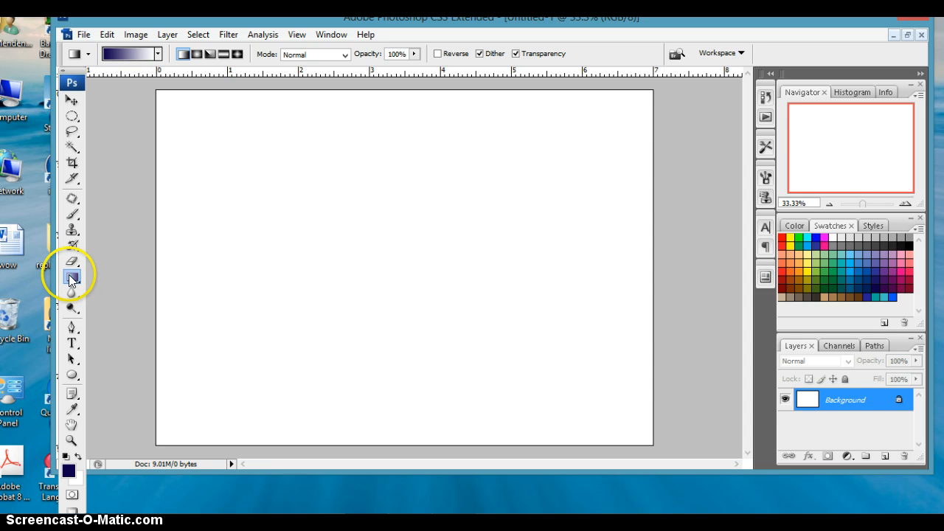
pyautogui.click(71, 279)
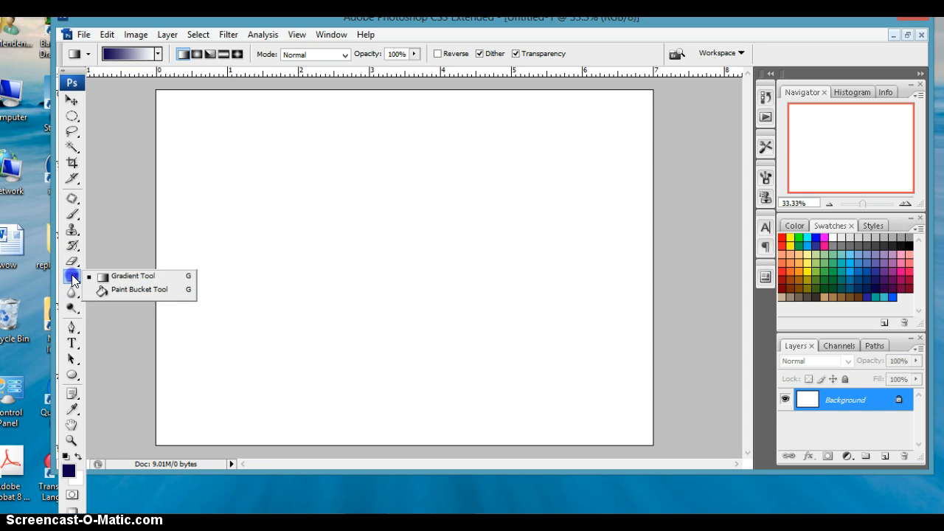
pyautogui.click(104, 288)
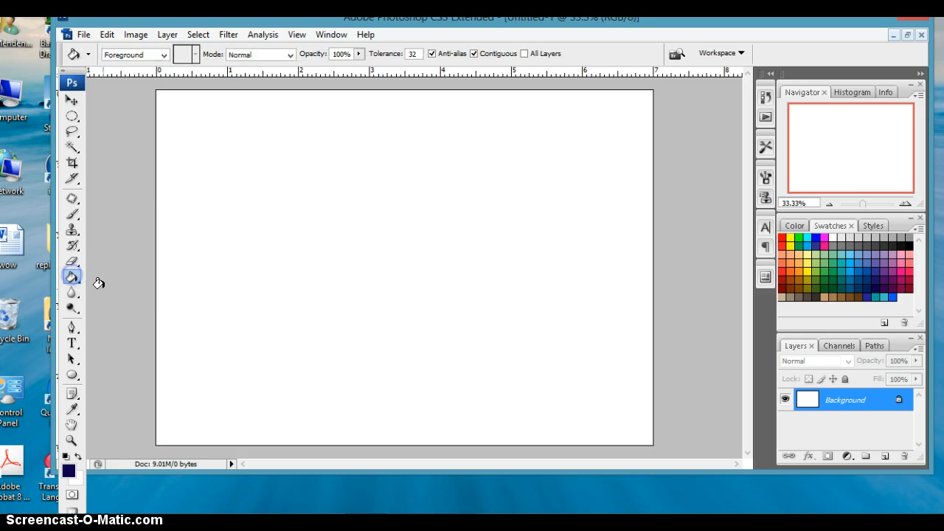
pyautogui.click(289, 168)
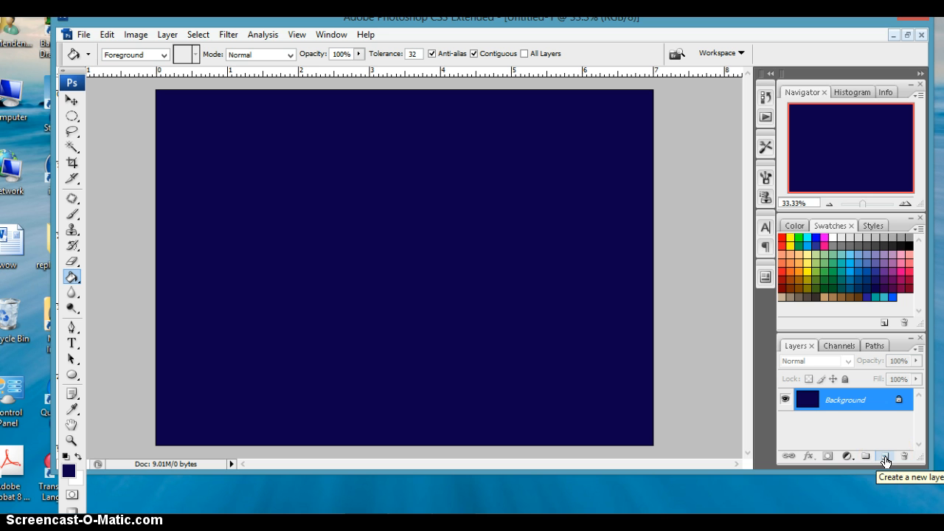
pyautogui.click(919, 227)
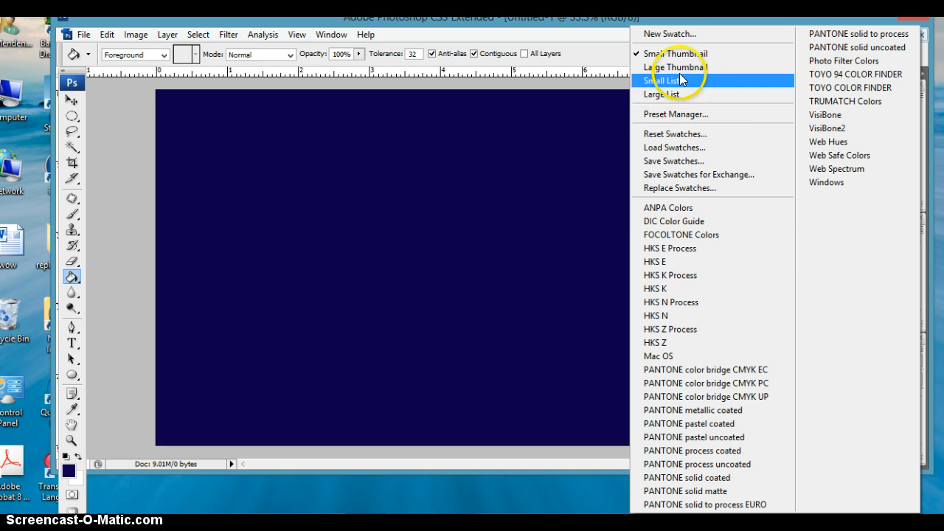
pyautogui.click(71, 100)
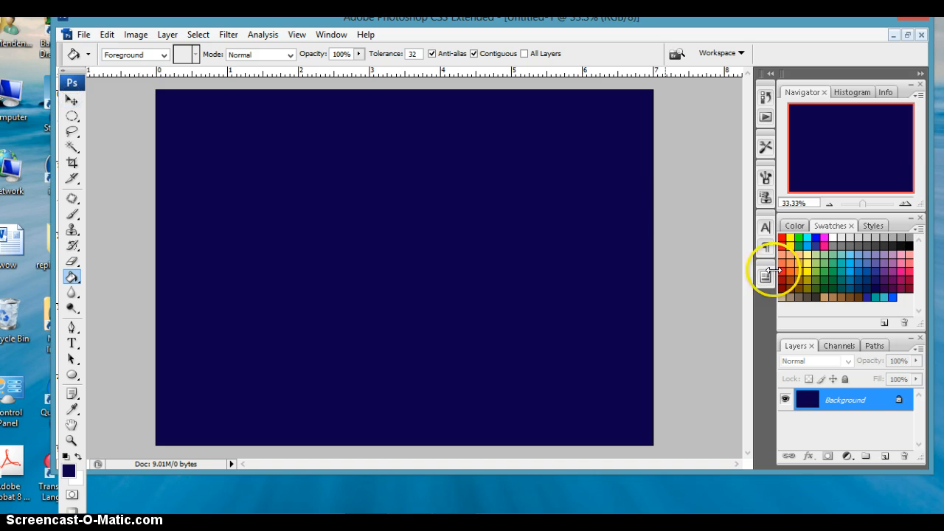
pyautogui.click(919, 231)
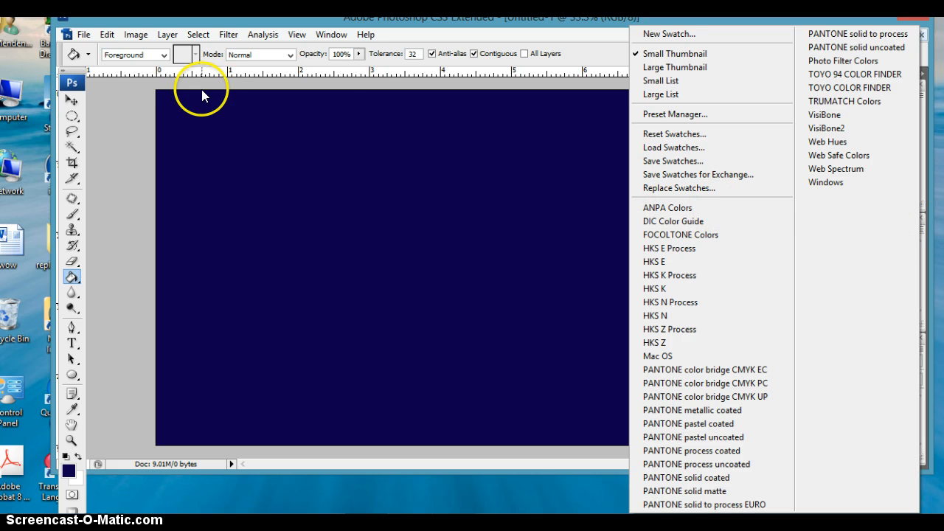
pyautogui.click(71, 101)
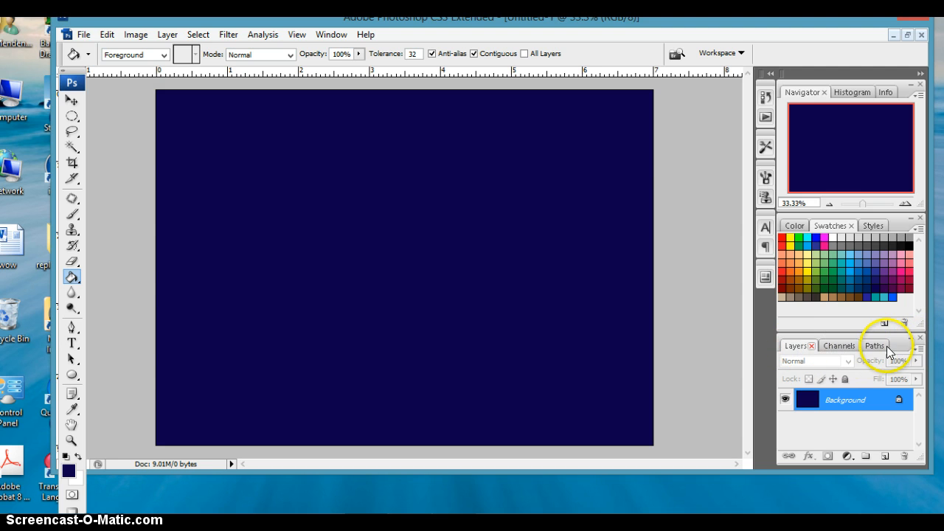
pyautogui.click(919, 347)
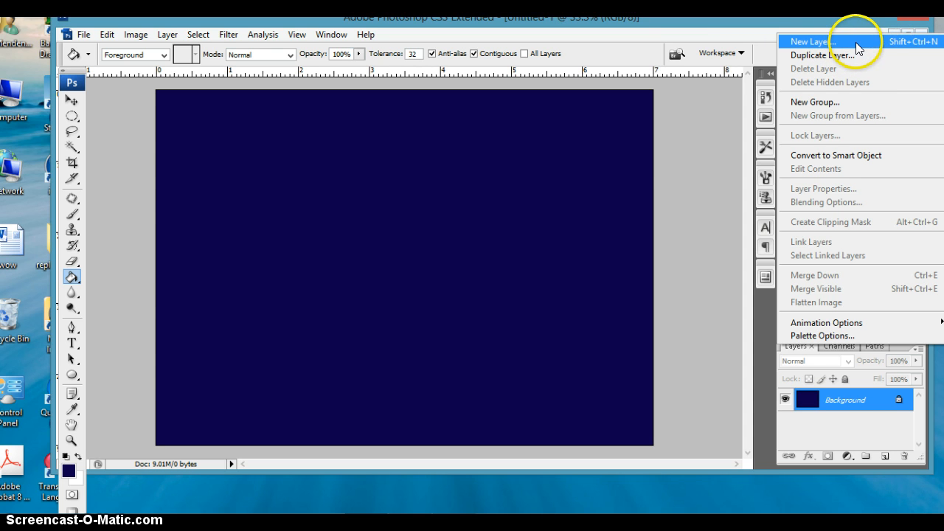
pyautogui.click(699, 107)
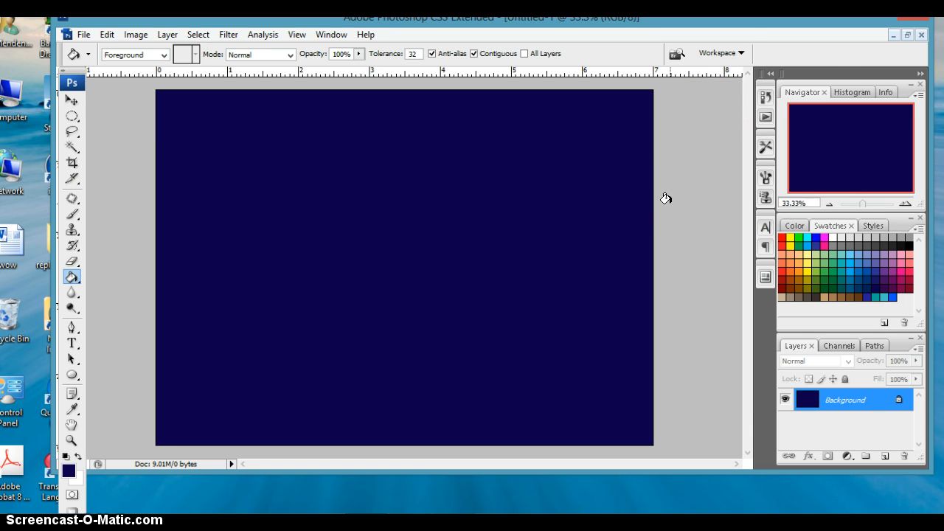
# - Create a new layer named "shape" above the background
pyautogui.hotkey('ctrl', 'shift', 'n')
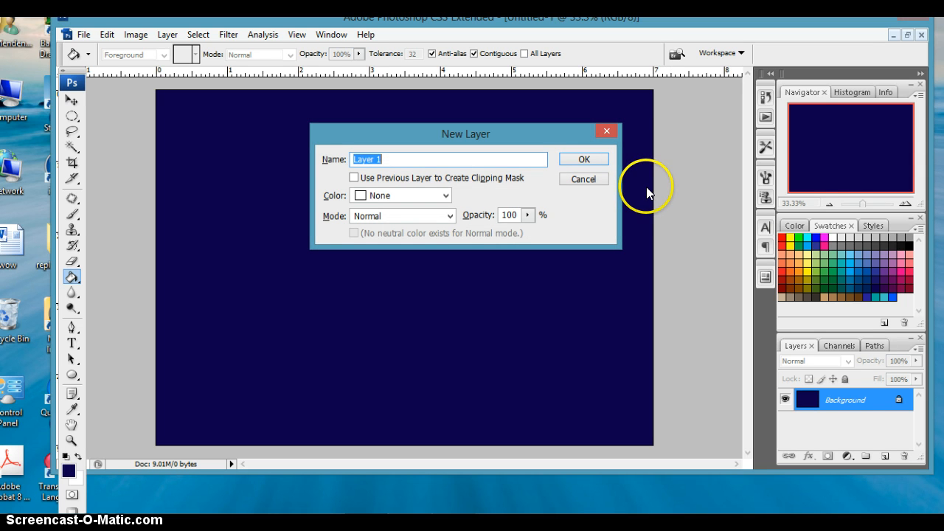
pyautogui.write('shape')
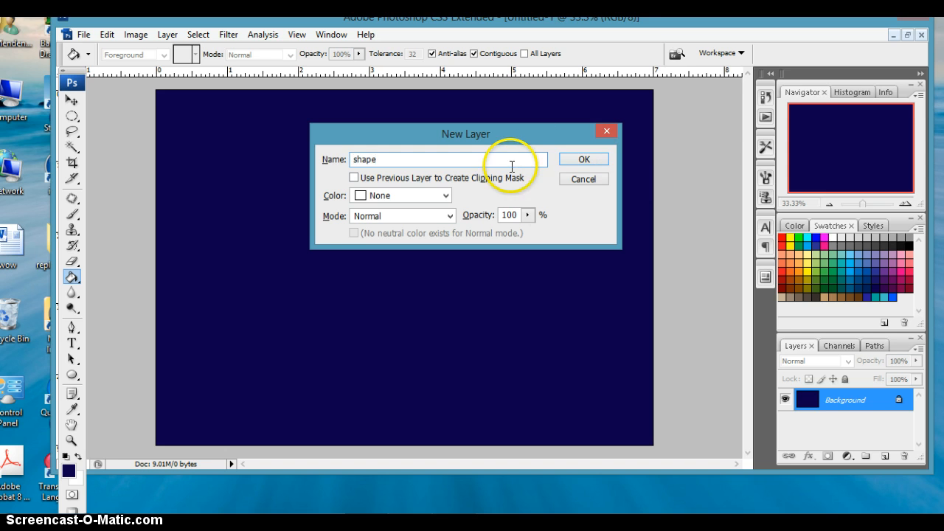
pyautogui.click(584, 162)
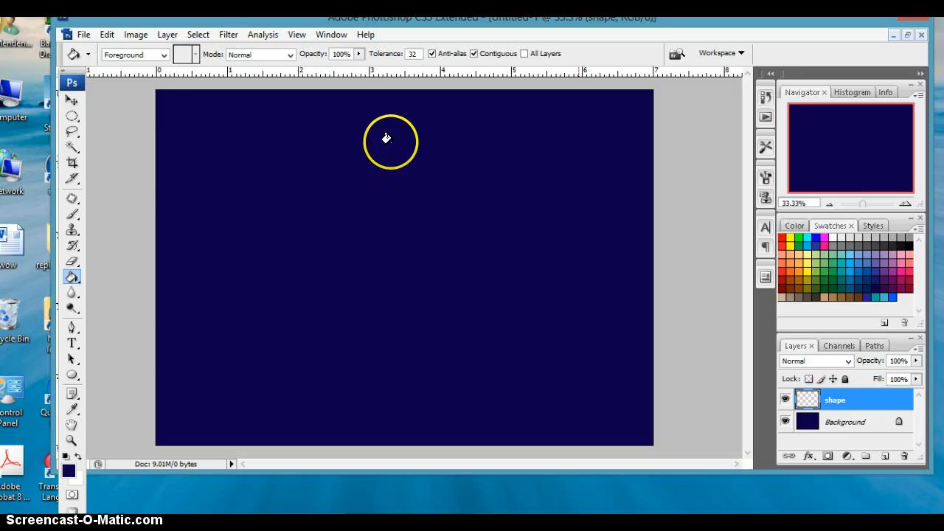
pyautogui.click(73, 374)
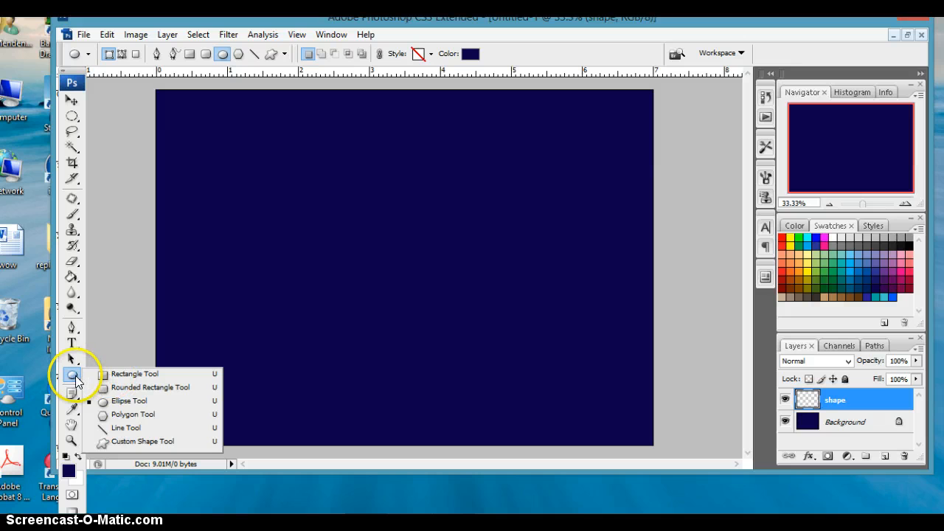
pyautogui.click(74, 291)
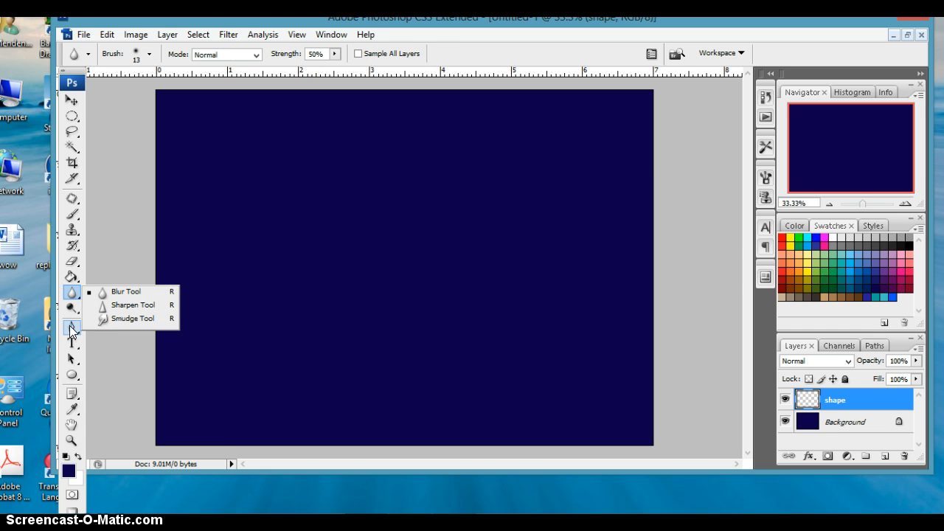
pyautogui.click(76, 244)
pyautogui.click(73, 216)
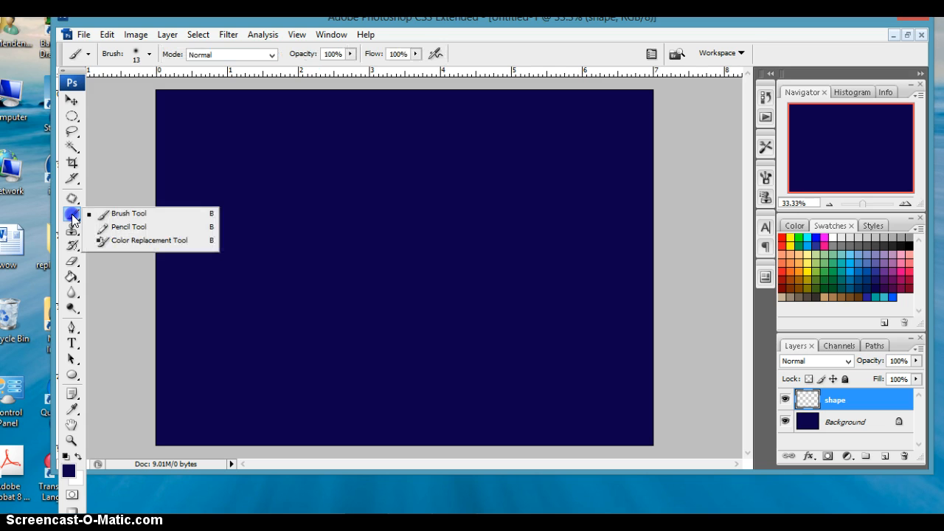
pyautogui.click(74, 250)
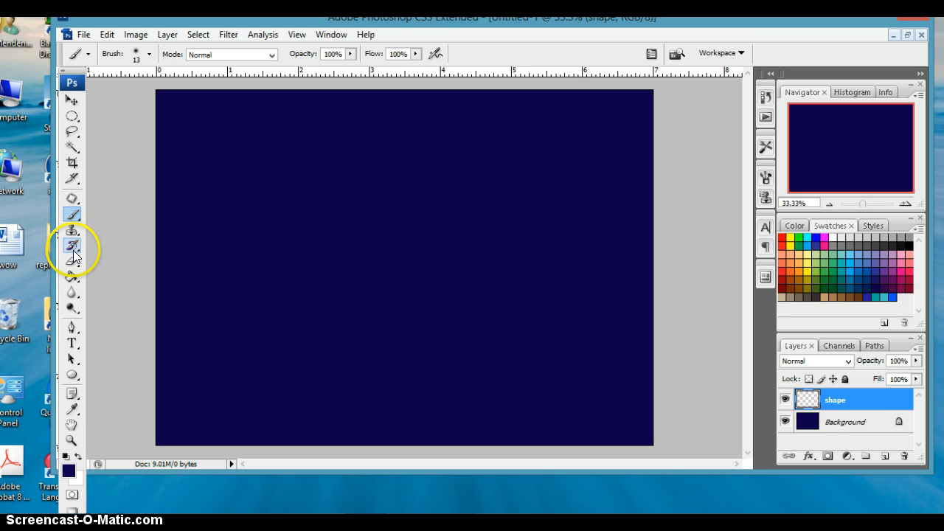
# - Activate the Custom Shape tool and set it to Fill pixels mode
pyautogui.click(72, 375)
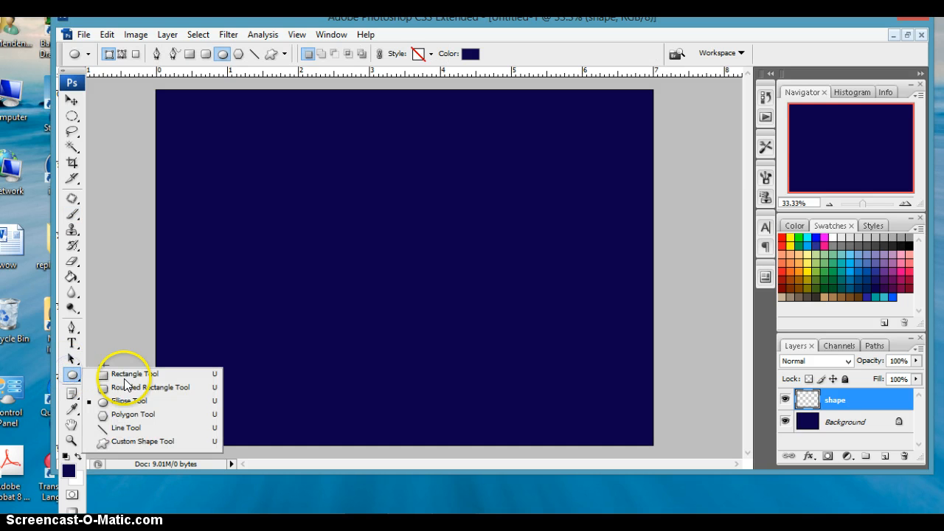
pyautogui.click(120, 441)
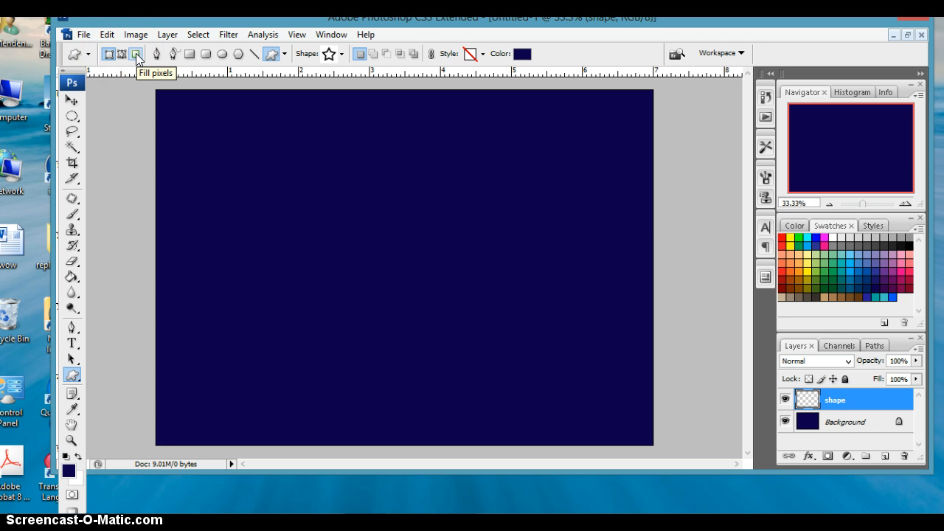
pyautogui.click(136, 55)
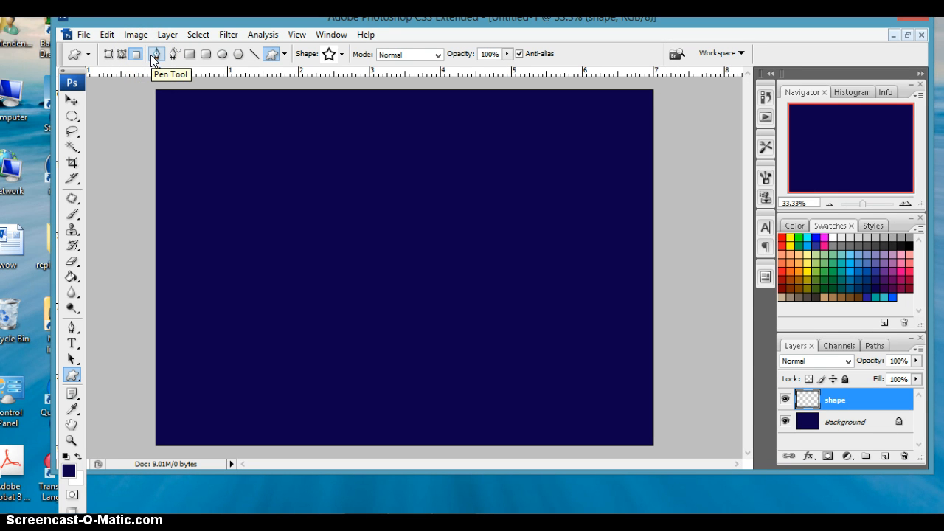
# - Fill the whole "shape" layer with white in Normal mode at 100% opacity using the Fill command
pyautogui.click(108, 35)
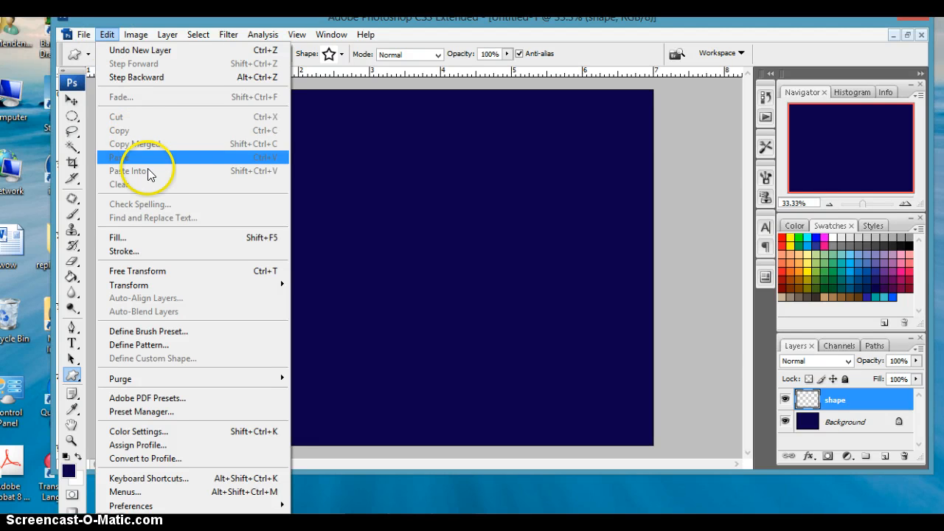
pyautogui.click(143, 239)
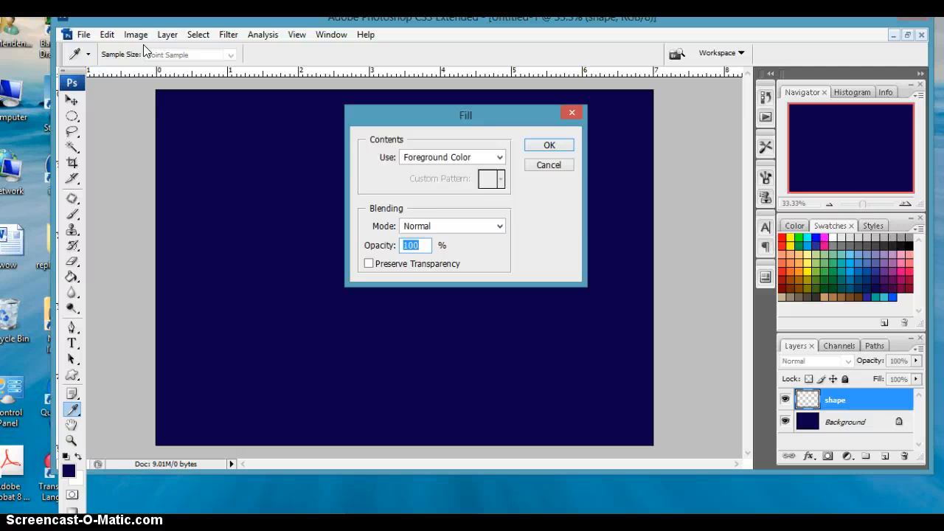
pyautogui.click(500, 157)
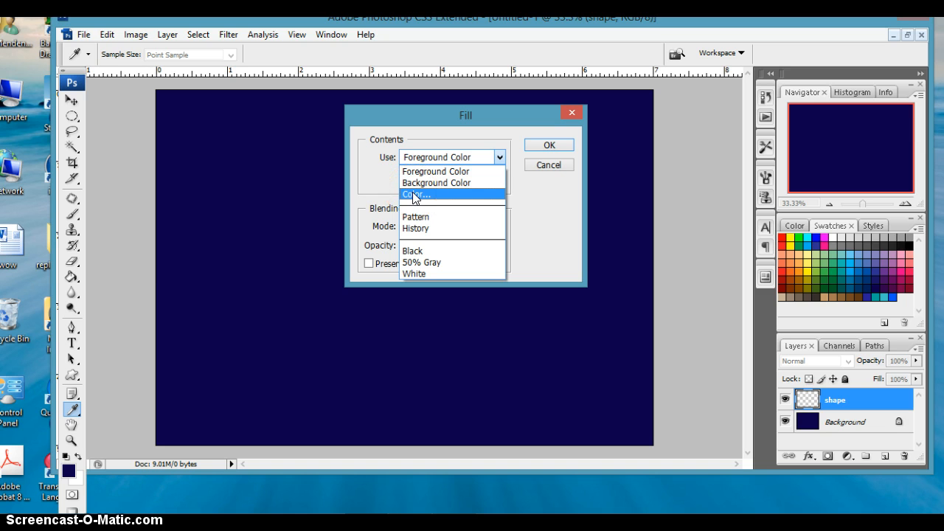
pyautogui.click(415, 273)
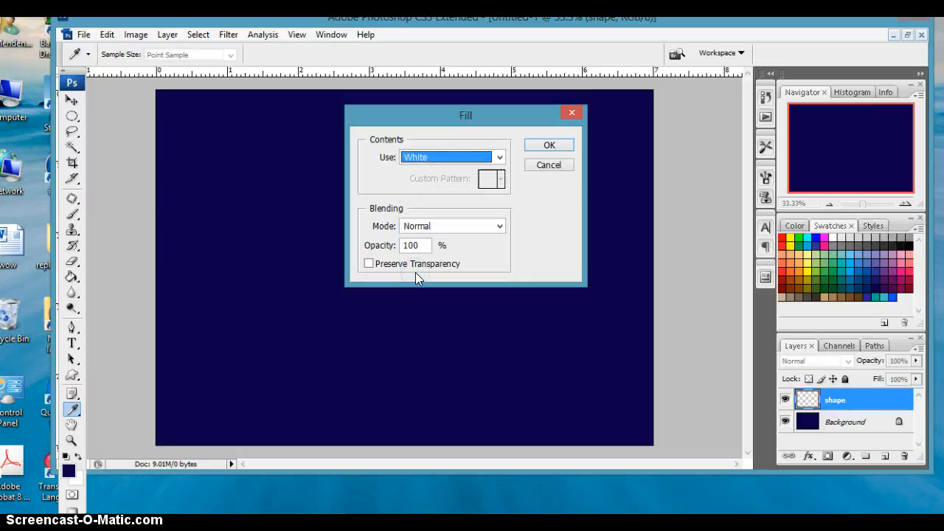
pyautogui.click(541, 145)
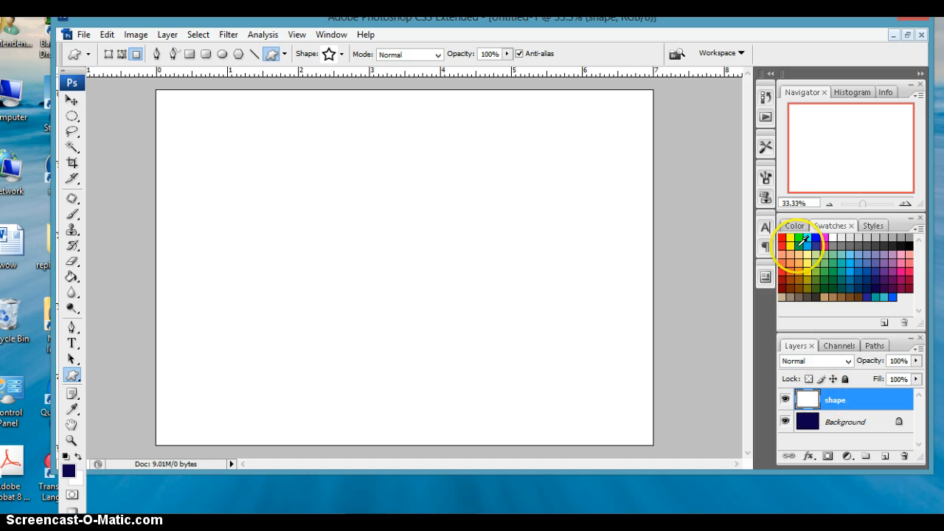
# - Undo the white fill by returning to the New Layer state in the document history
pyautogui.click(765, 99)
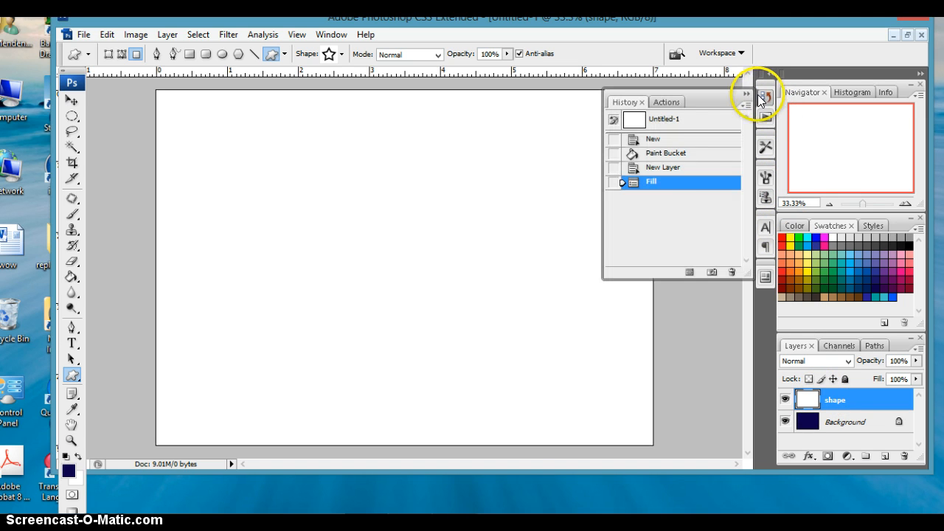
pyautogui.click(659, 168)
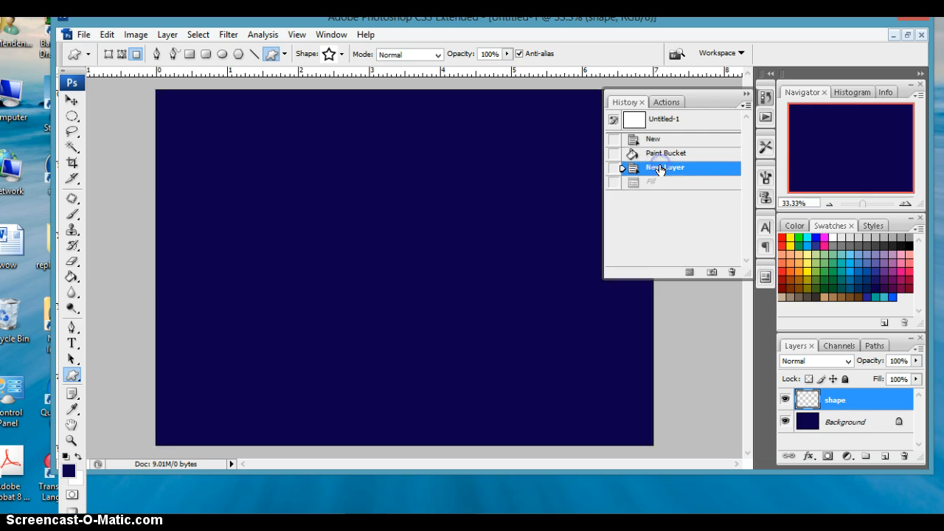
pyautogui.click(745, 97)
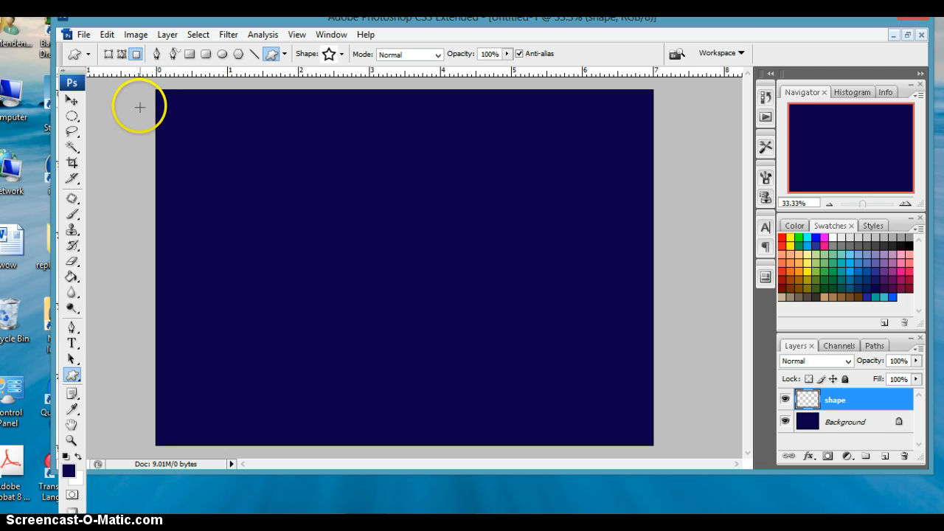
# - Replace the current custom shapes with the All library, enlarge the shape picker, and choose the solid cloud shape
pyautogui.click(343, 56)
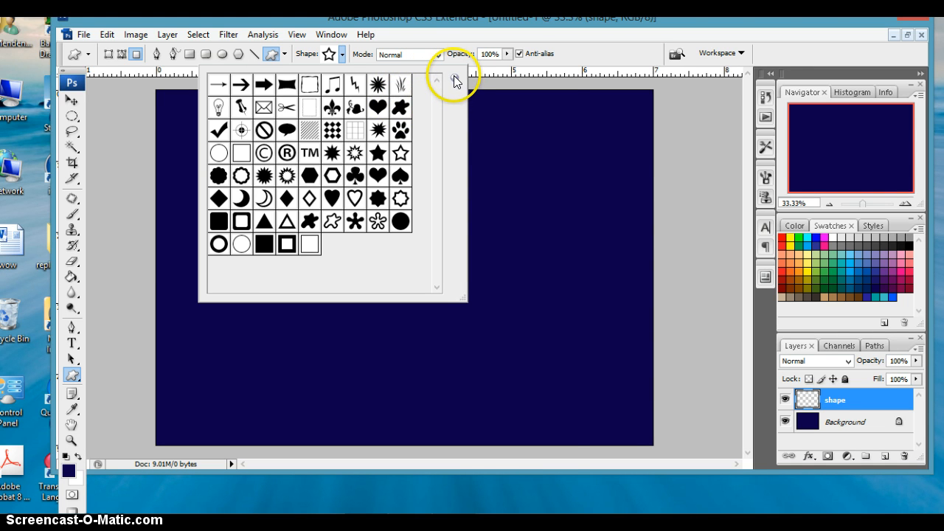
pyautogui.click(454, 76)
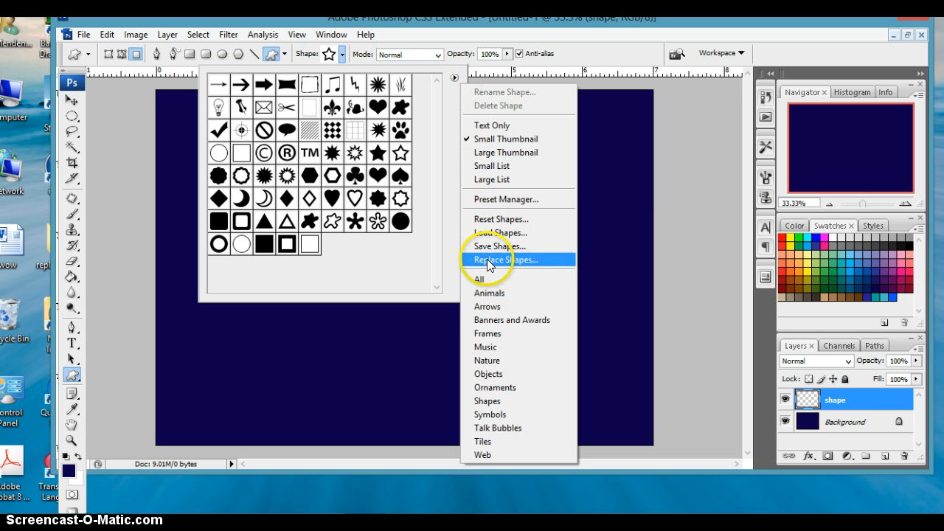
pyautogui.click(479, 282)
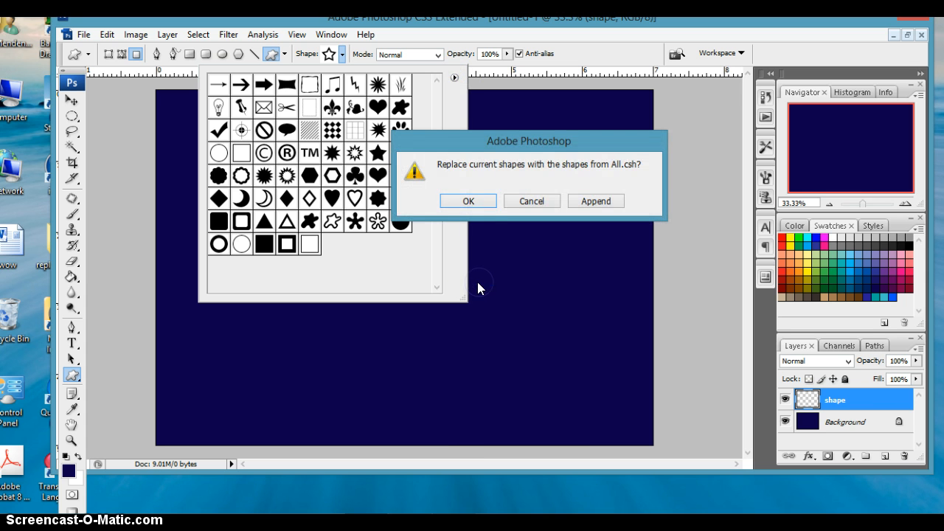
pyautogui.click(467, 199)
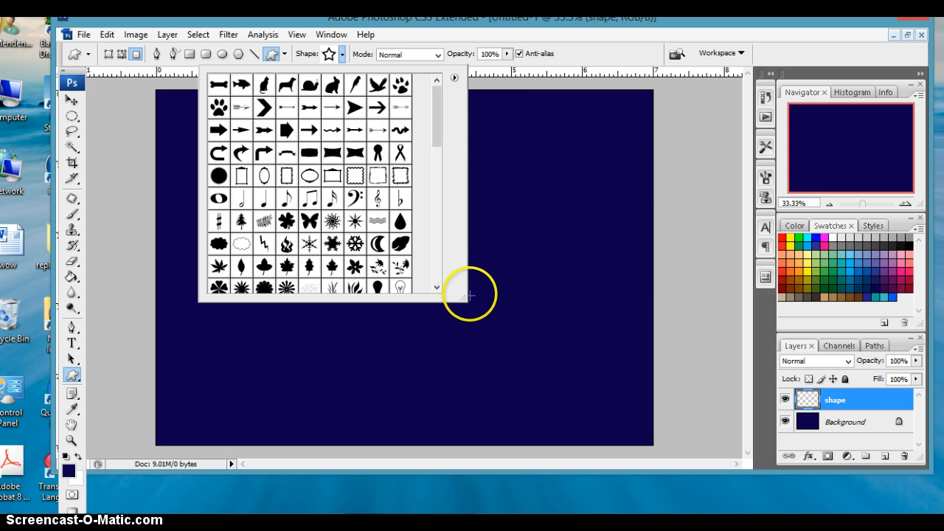
pyautogui.moveTo(461, 299); pyautogui.dragTo(679, 441)
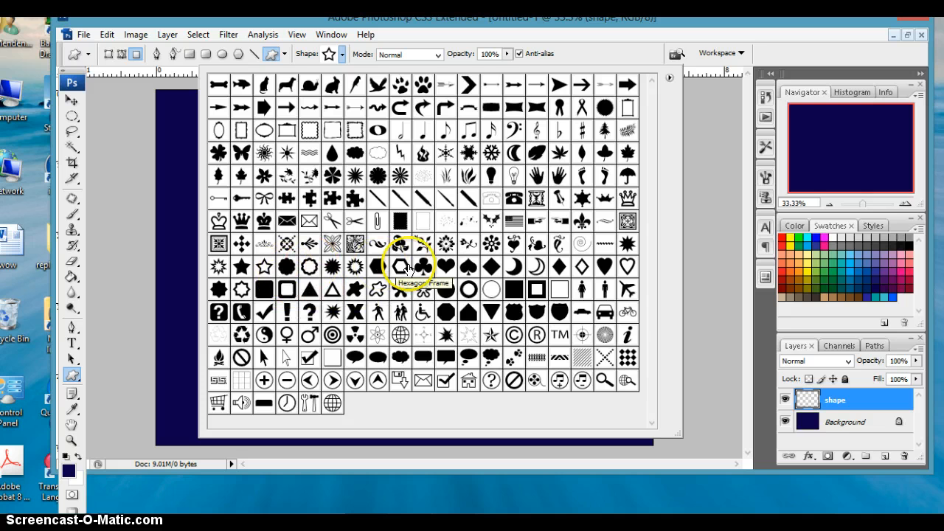
pyautogui.click(355, 153)
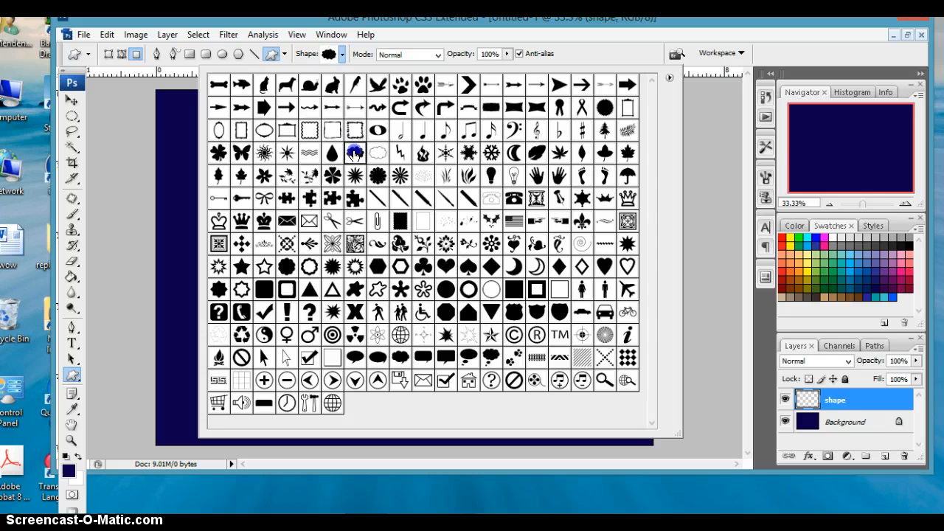
pyautogui.doubleClick(355, 153)
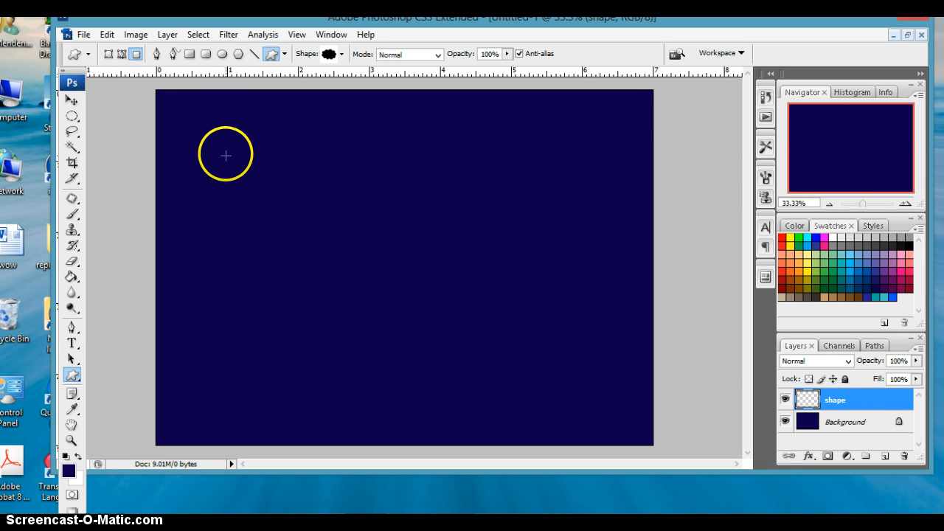
# - Set the foreground color to white and draw the cloud, about 5.1 x 3.2 inches, across the middle of the canvas
pyautogui.moveTo(226, 156)
pyautogui.mouseDown()
pyautogui.moveTo(487, 301)
pyautogui.moveTo(567, 385)
pyautogui.mouseUp()
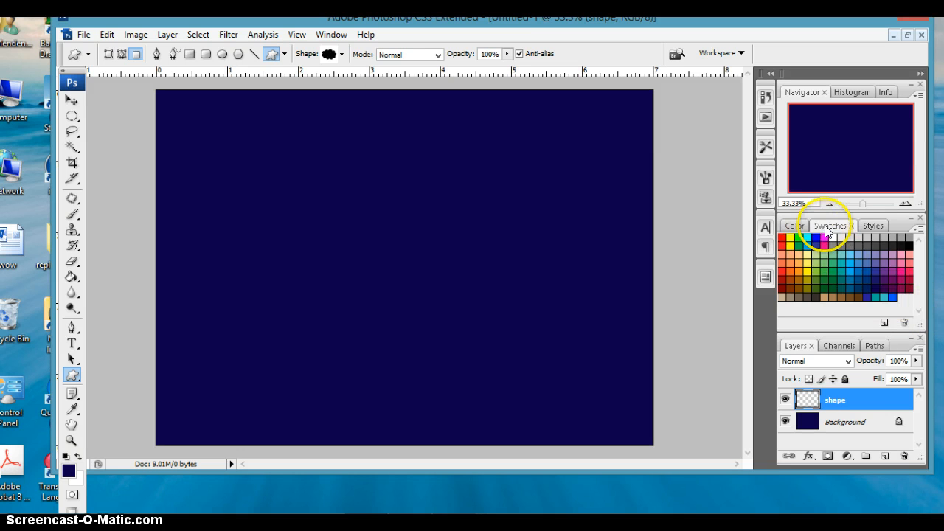
pyautogui.click(797, 227)
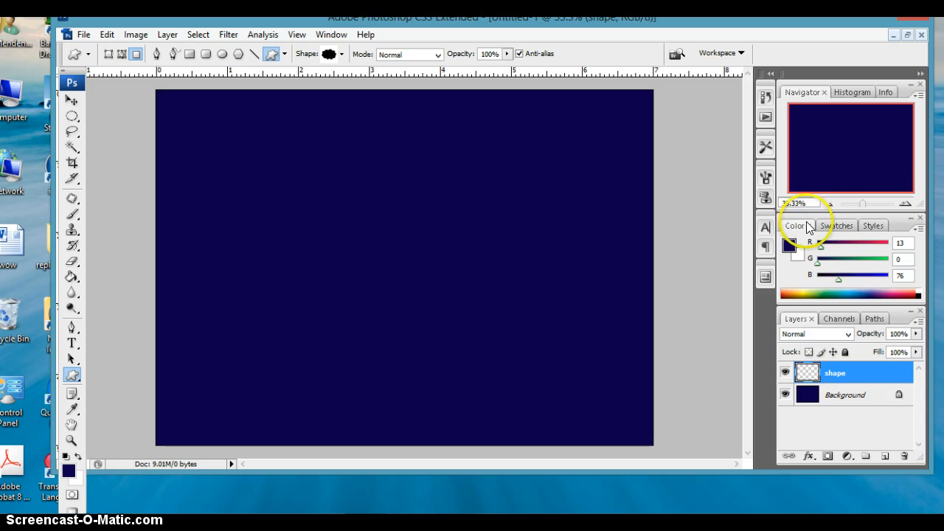
pyautogui.click(836, 226)
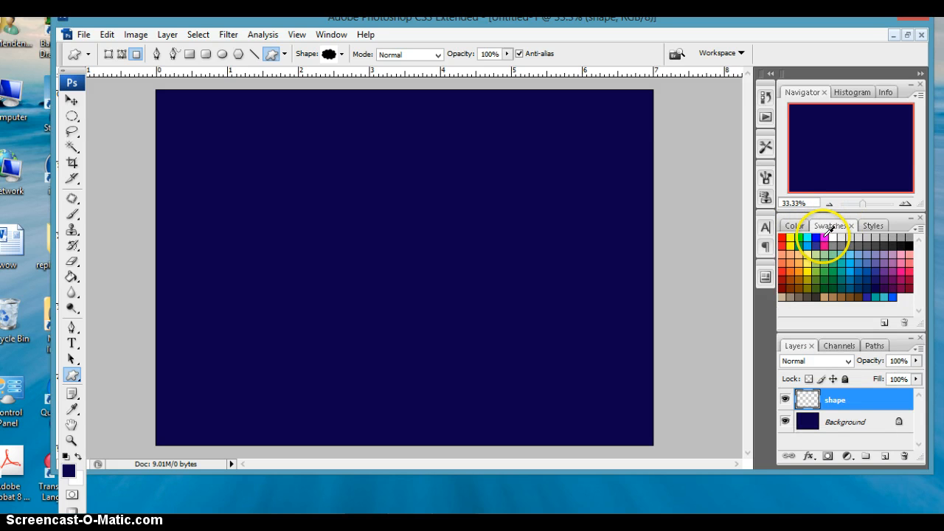
pyautogui.click(832, 236)
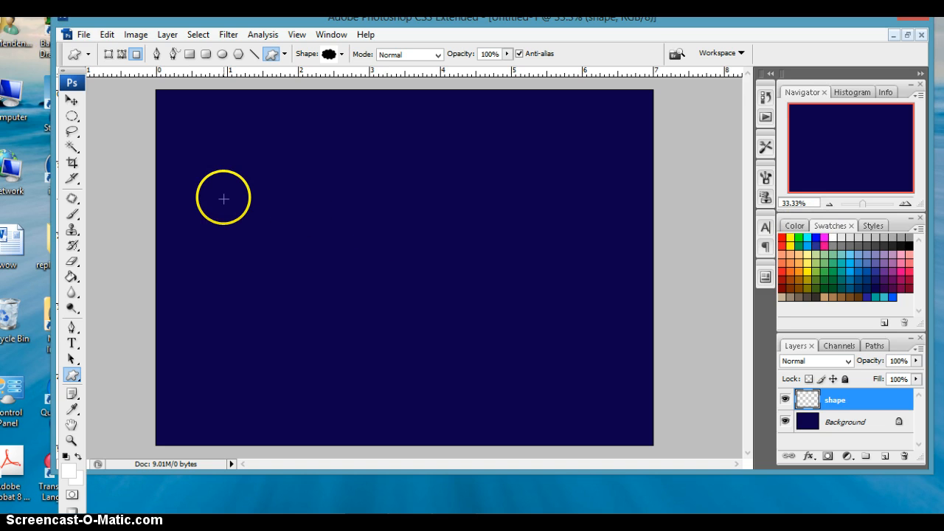
pyautogui.moveTo(217, 159); pyautogui.dragTo(581, 392)
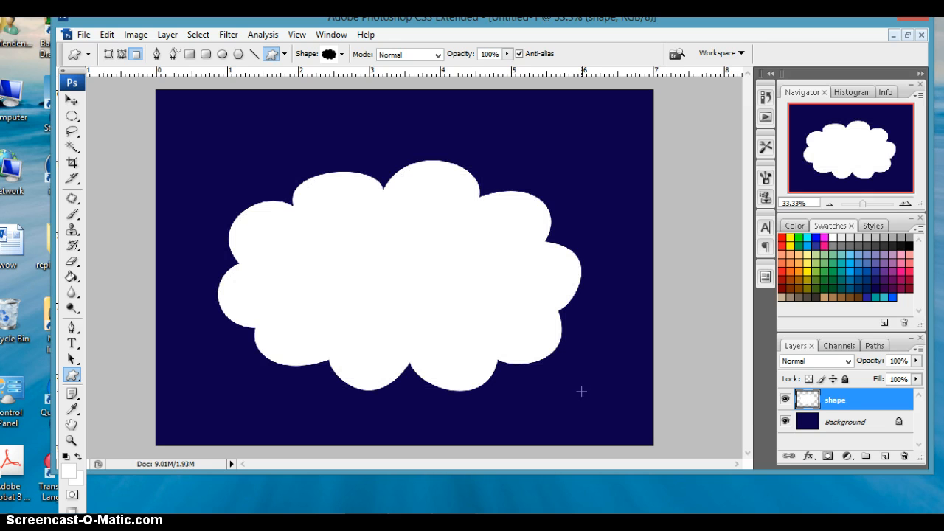
# - Select the white cloud with the Magic Wand and set up a Stroke with a width of 10 px
pyautogui.click(72, 147)
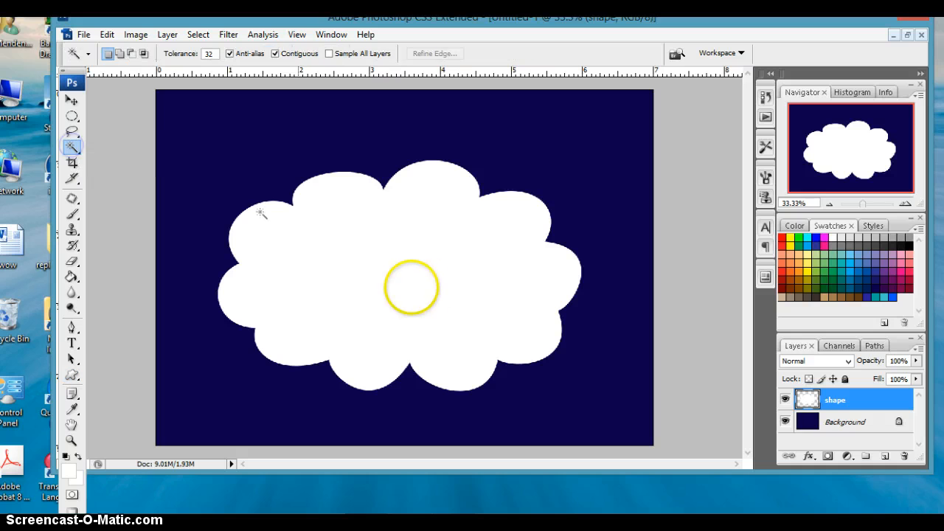
pyautogui.click(421, 284)
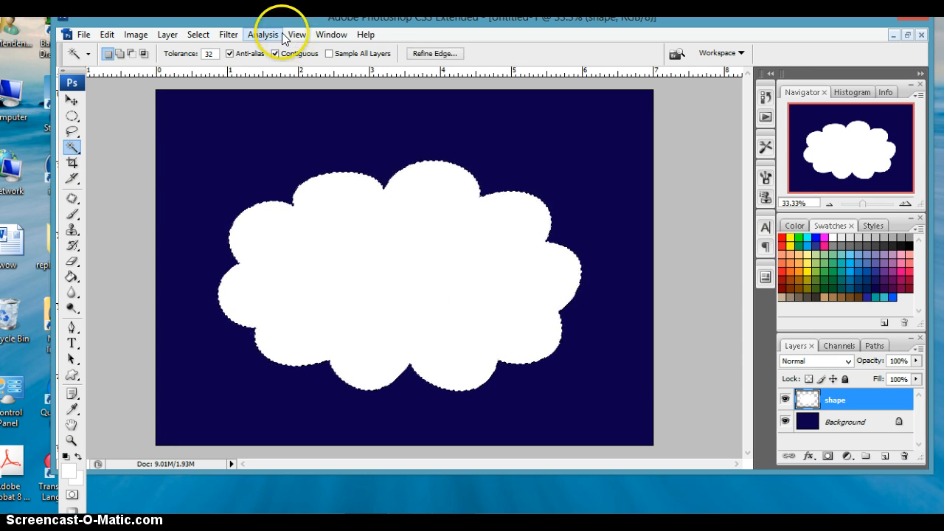
pyautogui.click(107, 35)
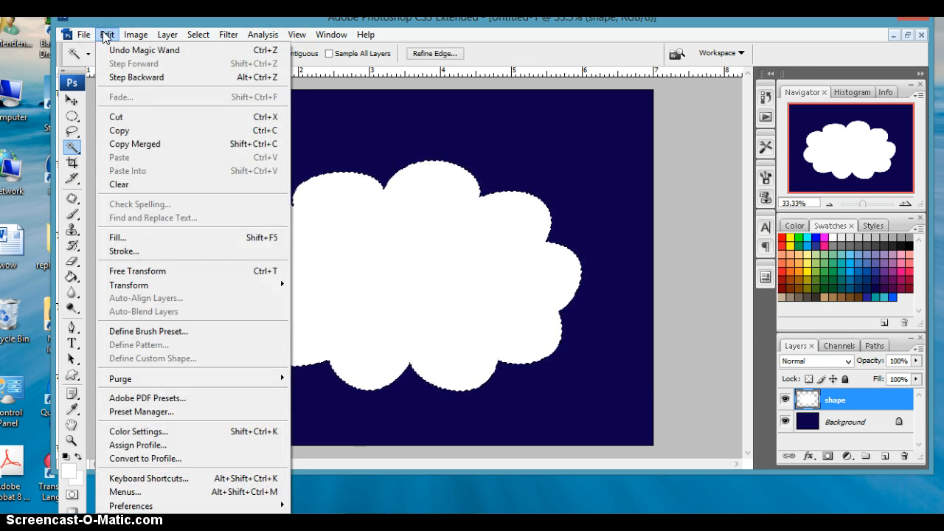
pyautogui.click(162, 251)
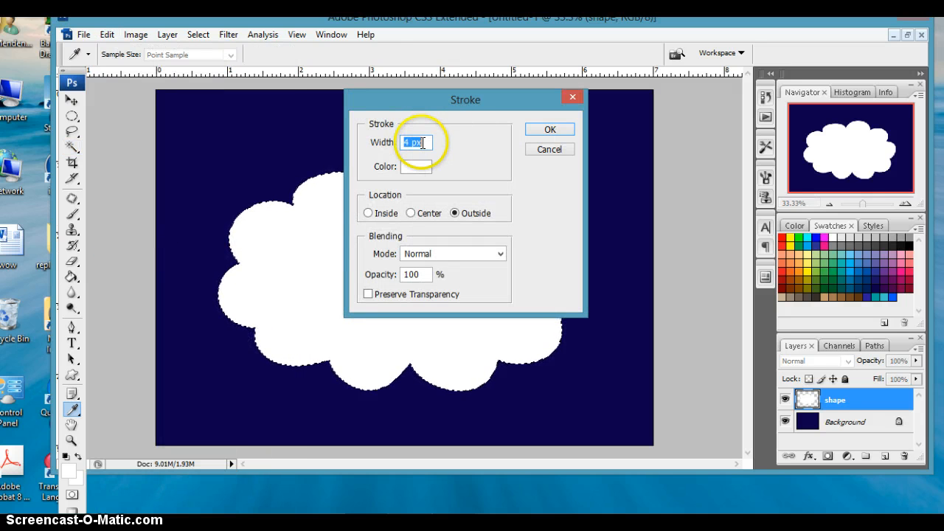
pyautogui.write('10')
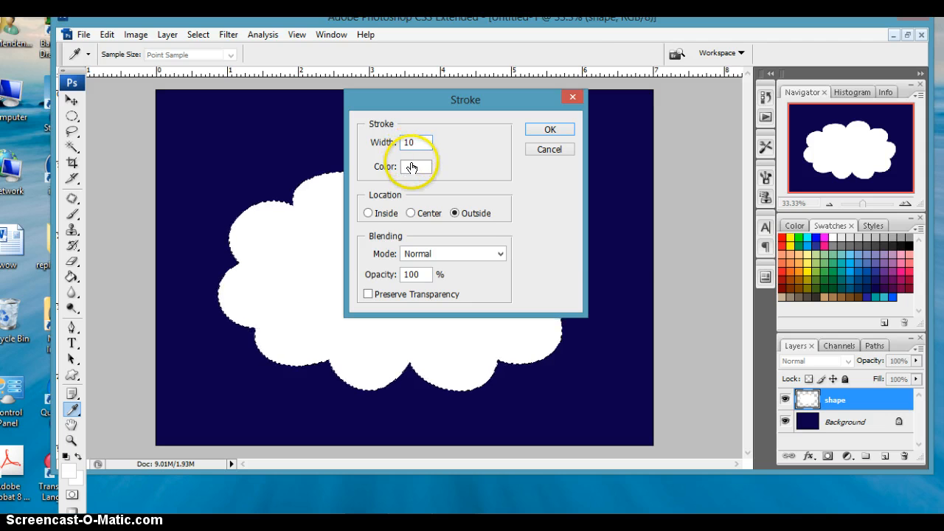
# - Set the stroke color to turquoise #12ead8
pyautogui.click(414, 167)
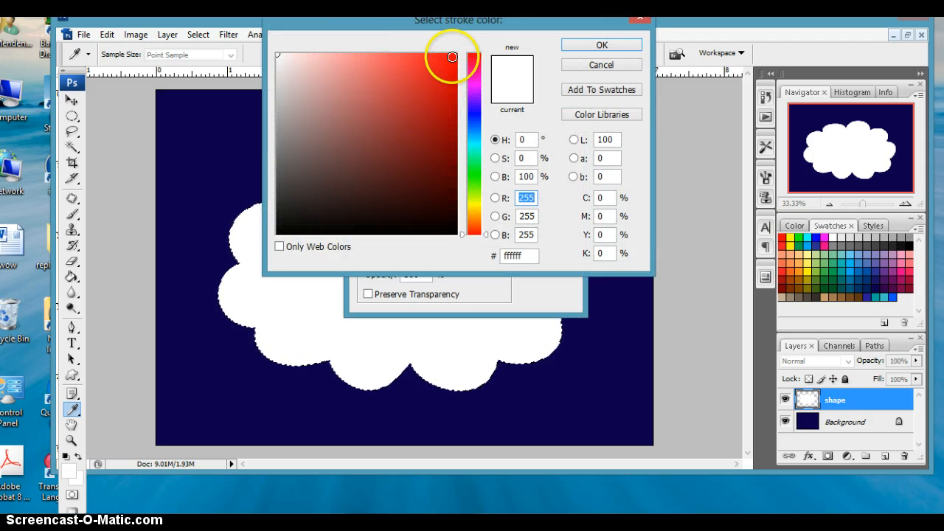
pyautogui.click(474, 146)
pyautogui.click(443, 67)
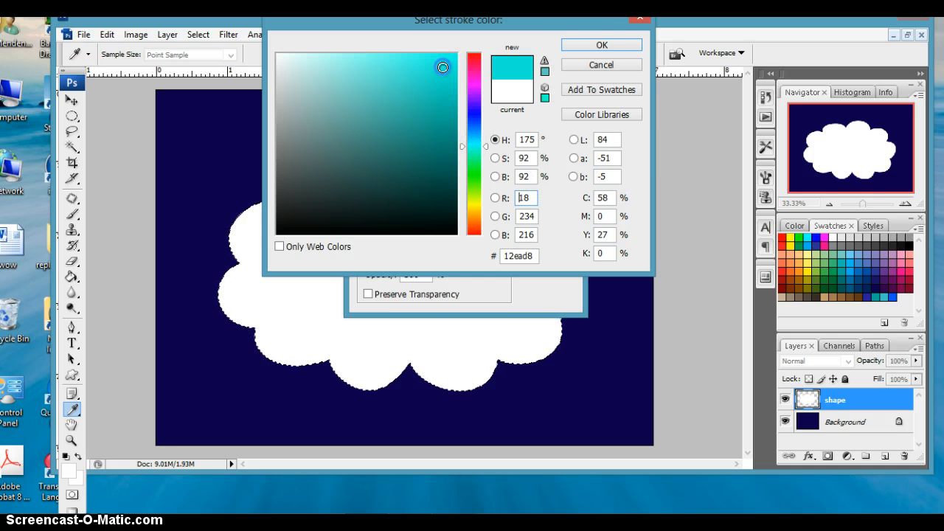
pyautogui.click(594, 45)
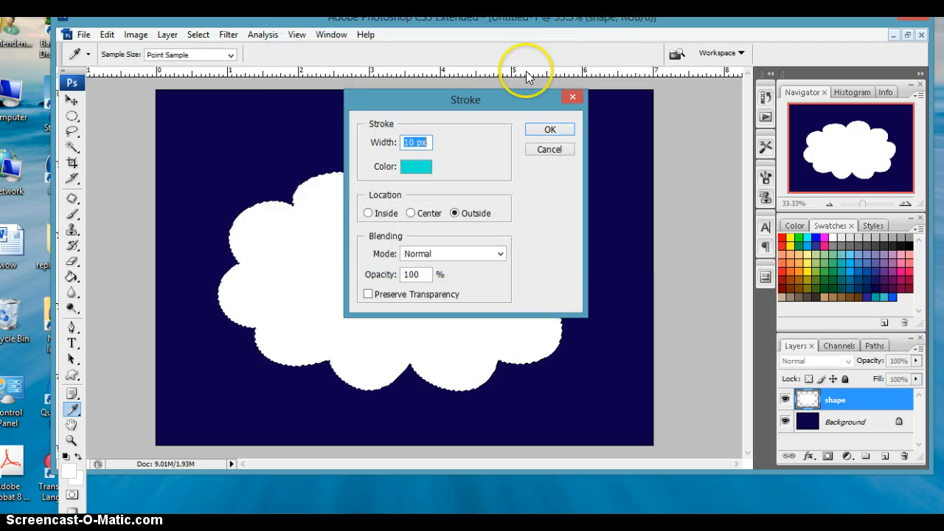
# - Apply the outside stroke to the cloud and deselect it
pyautogui.click(555, 129)
pyautogui.press('w')
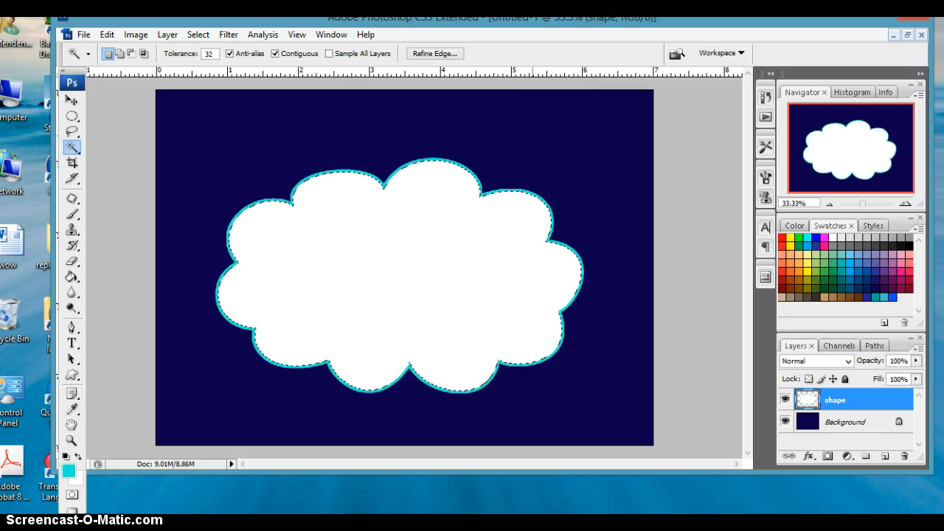
pyautogui.hotkey('ctrl', 'd')
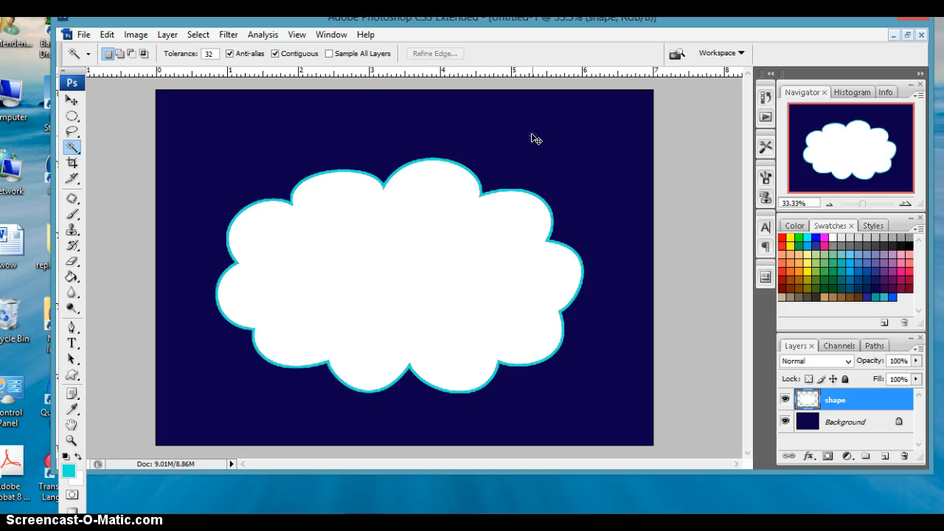
# - Make the shape layer active and set up the Gradient Tool with the full-spectrum rainbow preset in linear style
pyautogui.rightClick(811, 400)
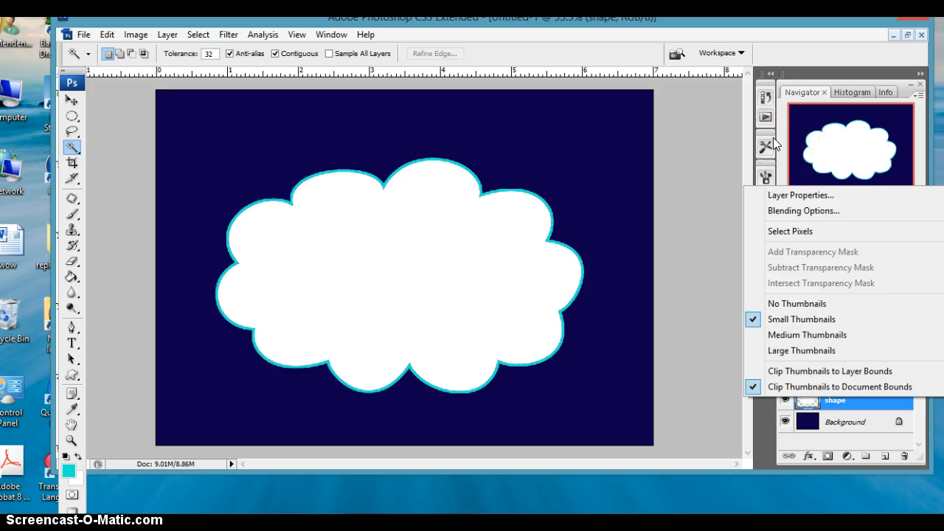
pyautogui.click(865, 401)
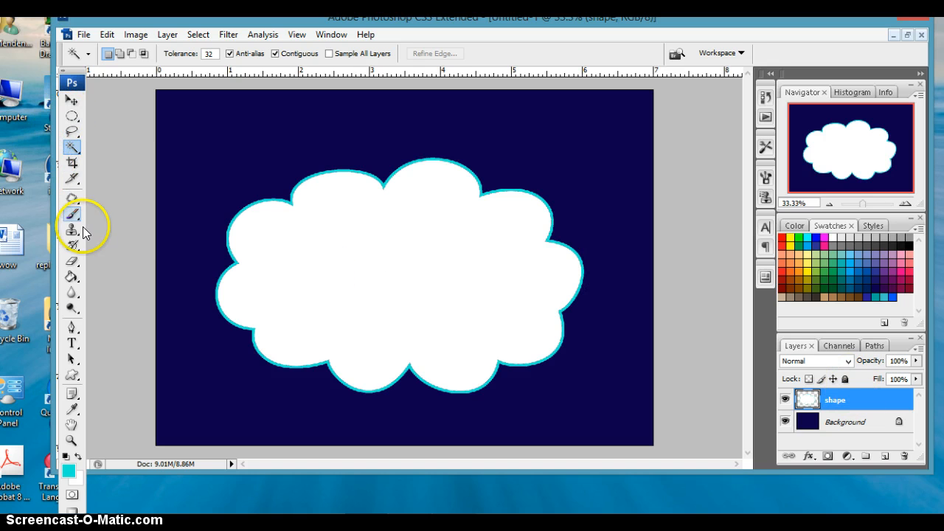
pyautogui.click(71, 277)
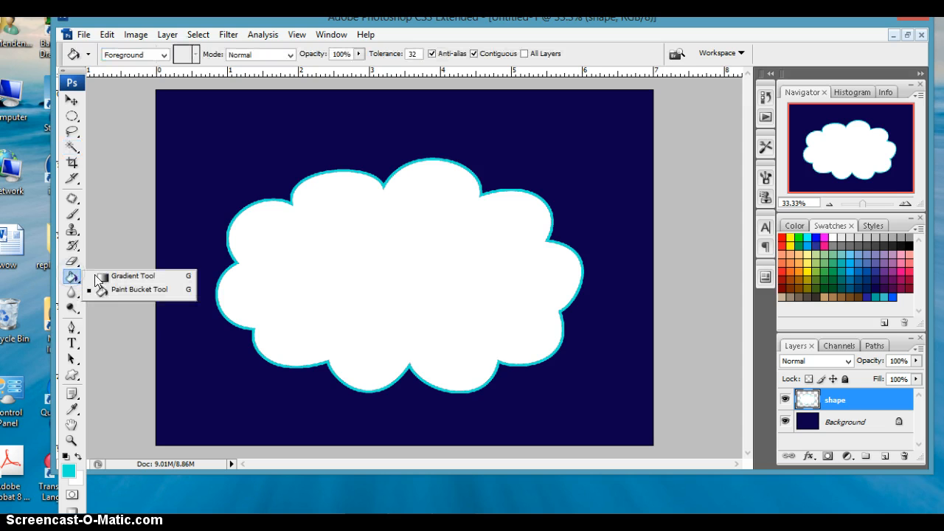
pyautogui.click(107, 276)
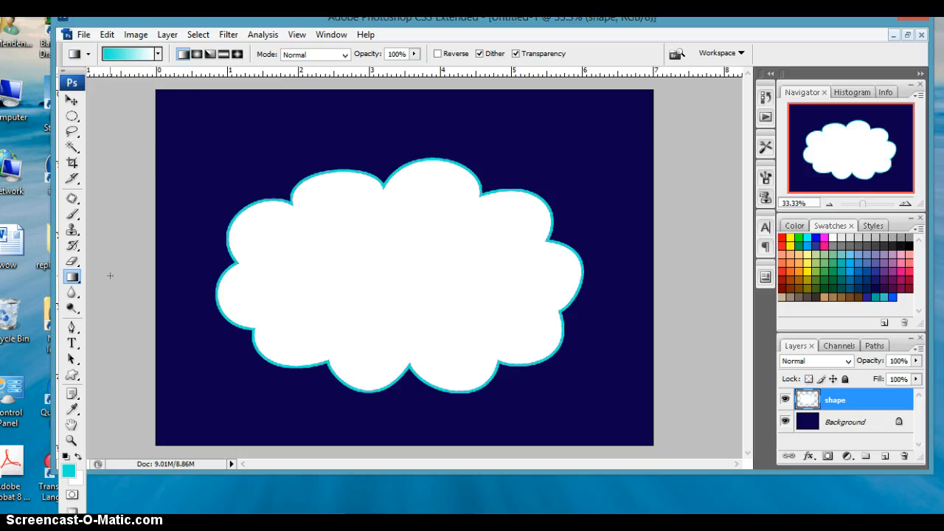
pyautogui.click(180, 54)
pyautogui.click(196, 55)
pyautogui.click(225, 55)
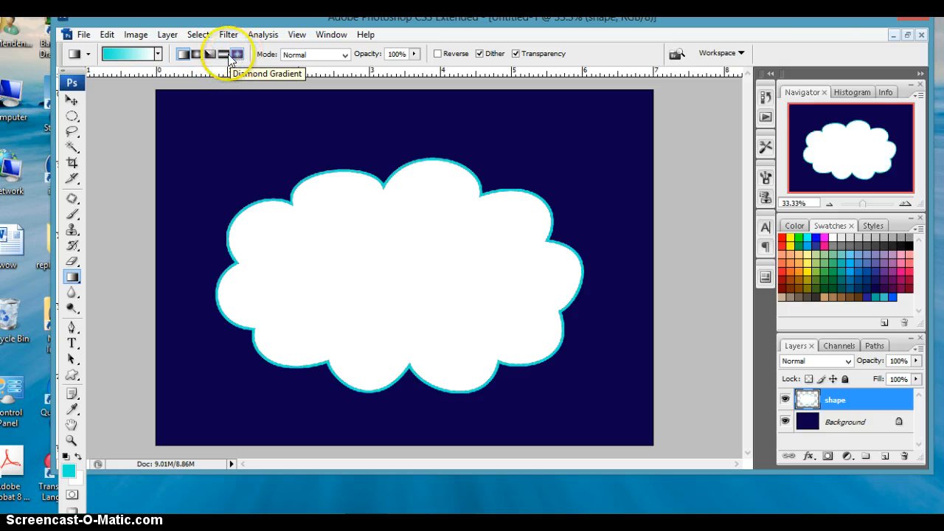
pyautogui.click(157, 55)
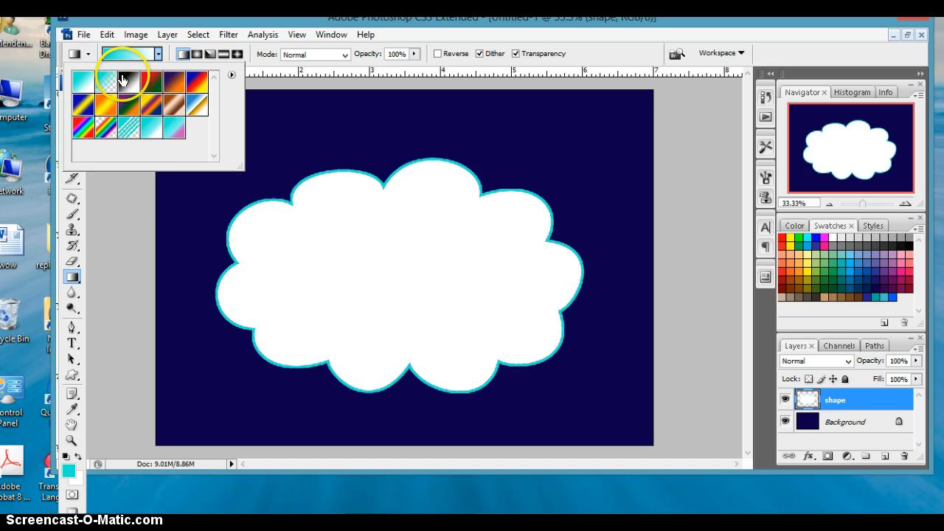
pyautogui.doubleClick(82, 128)
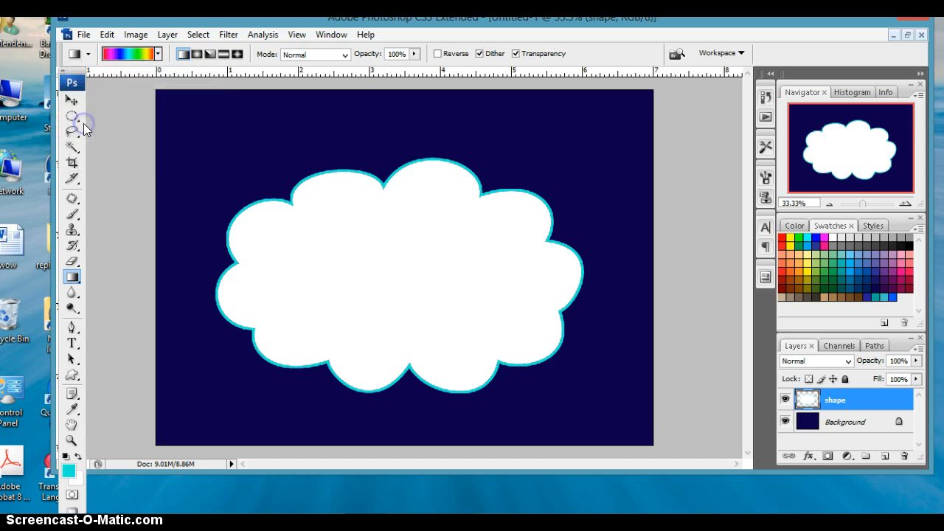
pyautogui.click(245, 167)
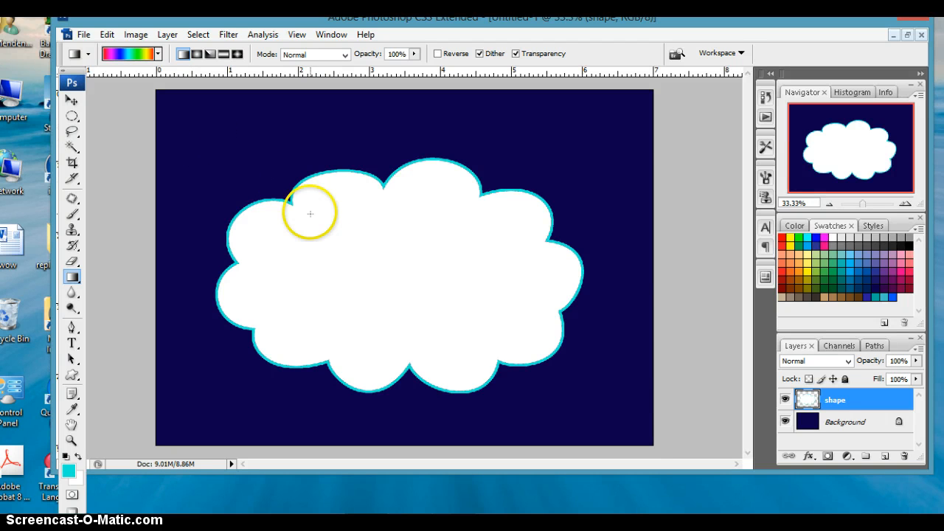
# - Try a diagonal rainbow gradient on the shape layer without a selection, and undo it
pyautogui.click(272, 209)
pyautogui.moveTo(272, 208); pyautogui.dragTo(538, 363)
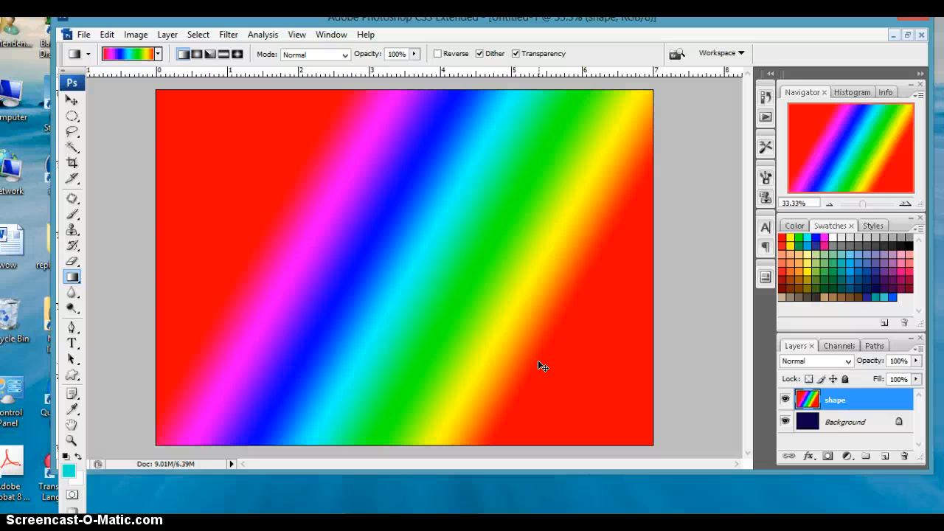
pyautogui.hotkey('ctrl', 'z')
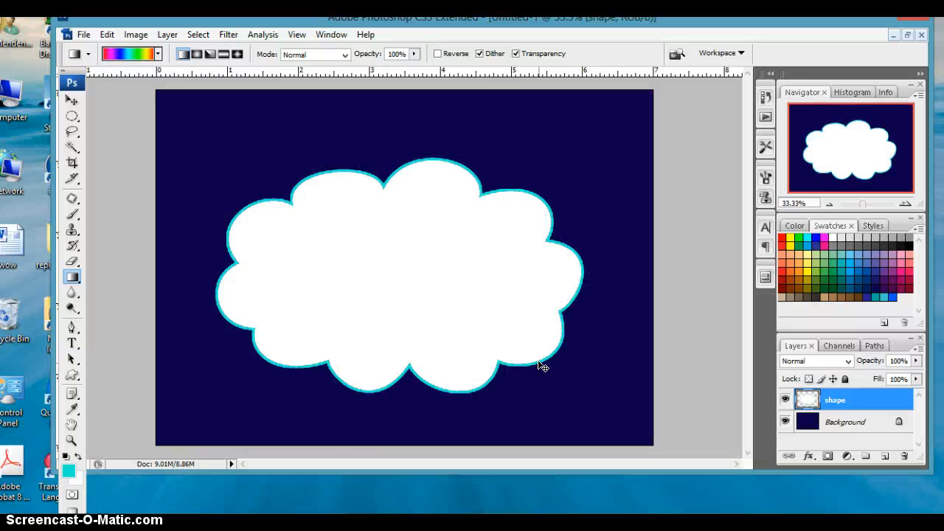
# - Select the white inside of the cloud with the Magic Wand and fill it with a diagonal rainbow gradient
pyautogui.click(71, 146)
pyautogui.click(368, 264)
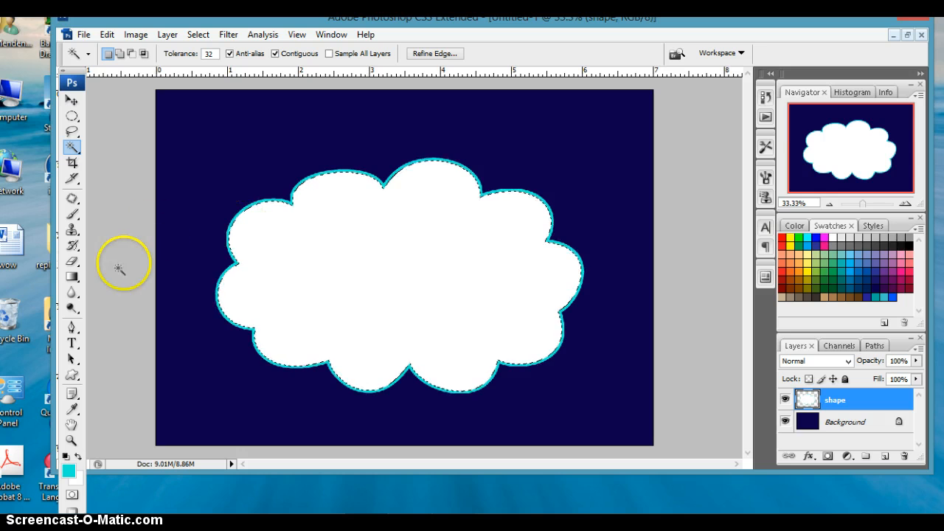
pyautogui.click(72, 276)
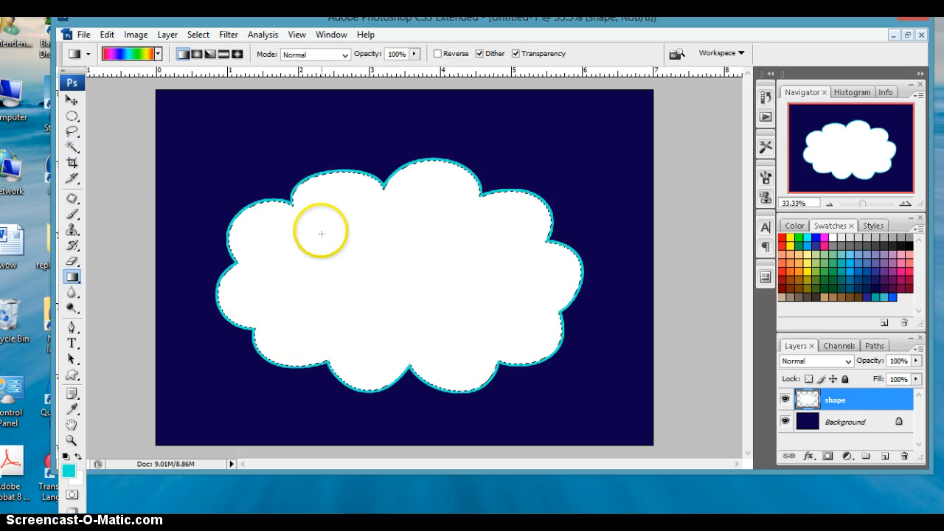
pyautogui.moveTo(262, 206); pyautogui.dragTo(261, 206)
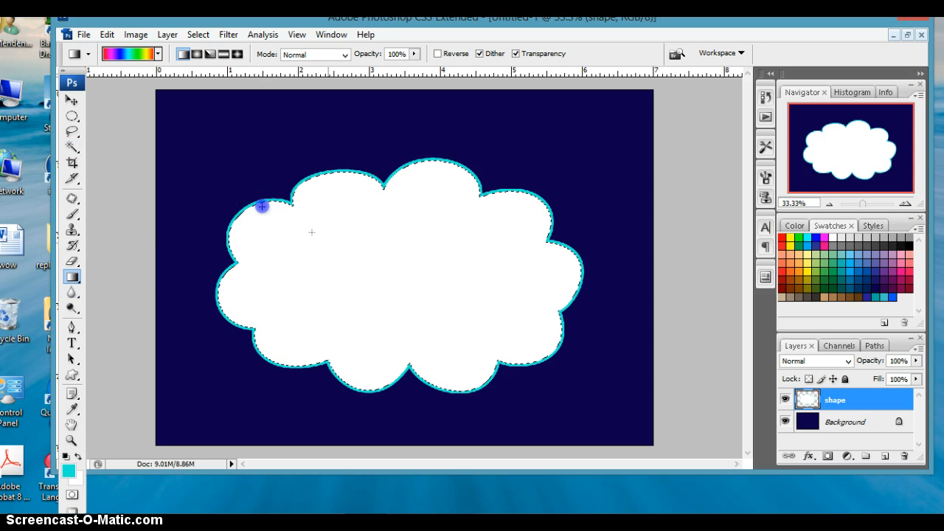
pyautogui.moveTo(311, 232); pyautogui.dragTo(558, 358)
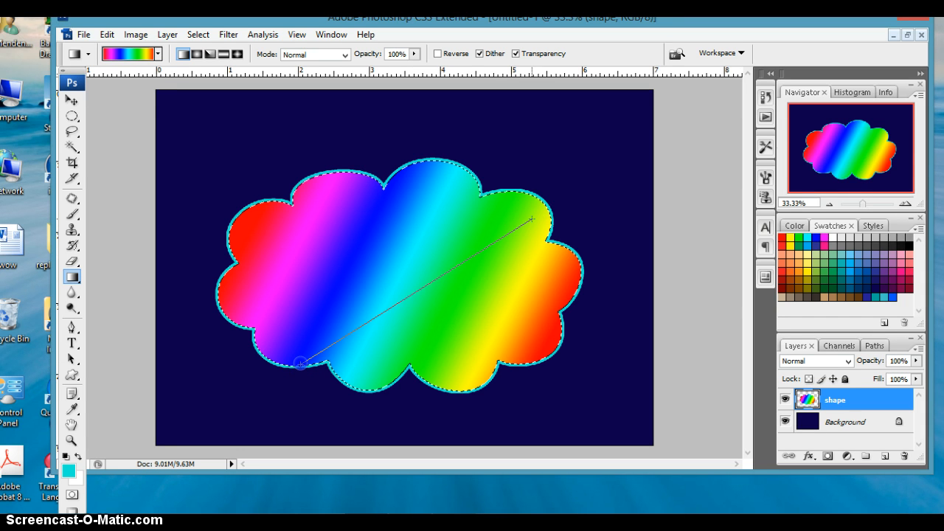
# - Try the rainbow gradient inside the cloud at other angles: rising diagonal, horizontal, steep, and reversed from lower right to upper left
pyautogui.moveTo(300, 362); pyautogui.dragTo(300, 360)
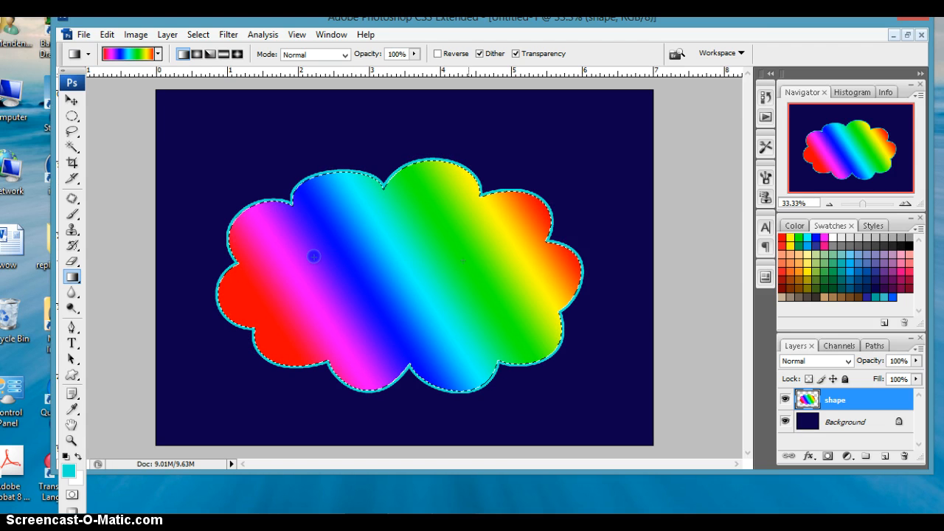
pyautogui.moveTo(313, 256); pyautogui.dragTo(490, 259)
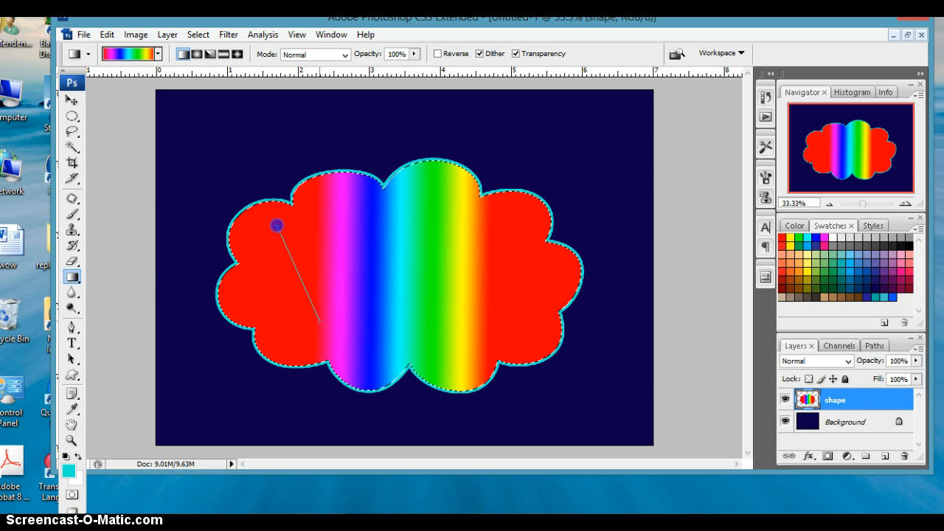
pyautogui.moveTo(318, 337); pyautogui.dragTo(318, 338)
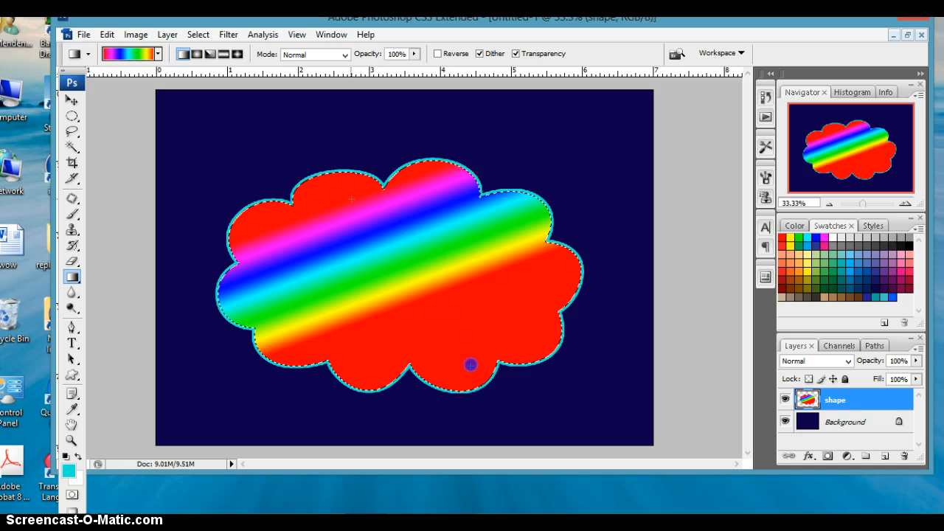
pyautogui.moveTo(470, 365); pyautogui.dragTo(469, 364)
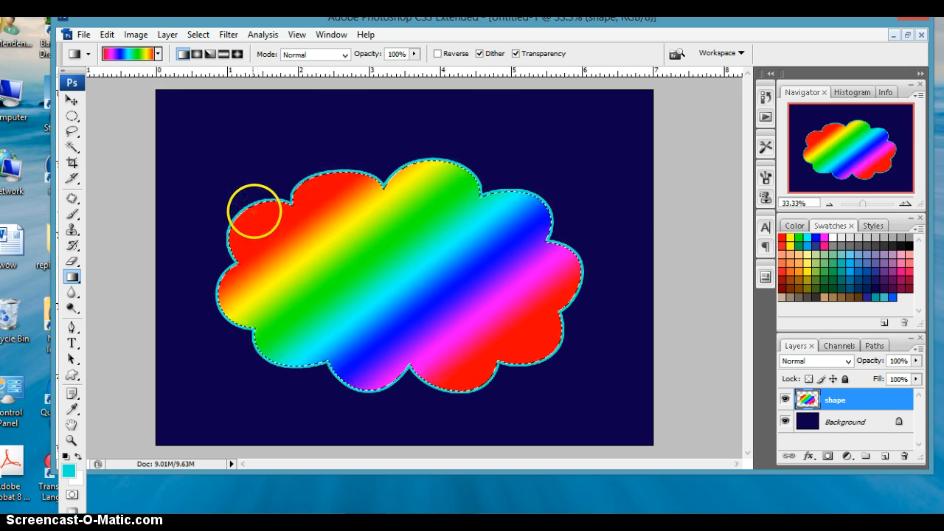
# - Try longer rainbow gradients that start and end outside the cloud, along both diagonals of the canvas
pyautogui.moveTo(192, 149); pyautogui.dragTo(614, 415)
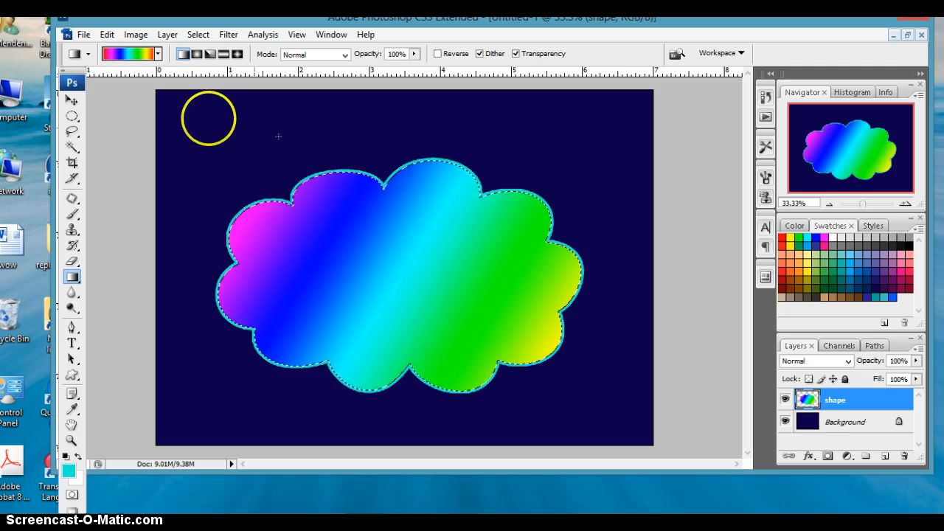
pyautogui.moveTo(170, 105); pyautogui.dragTo(302, 179)
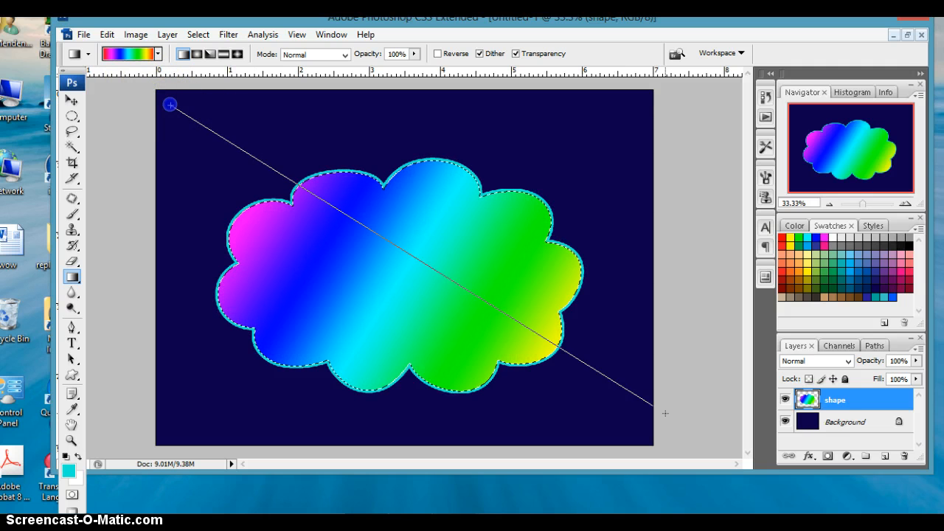
pyautogui.moveTo(644, 440); pyautogui.dragTo(643, 441)
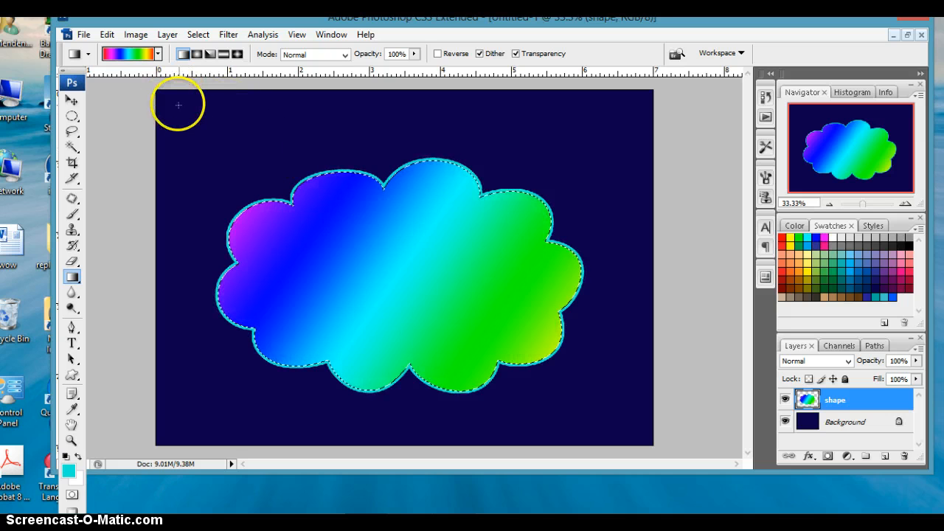
pyautogui.moveTo(224, 146); pyautogui.dragTo(341, 199)
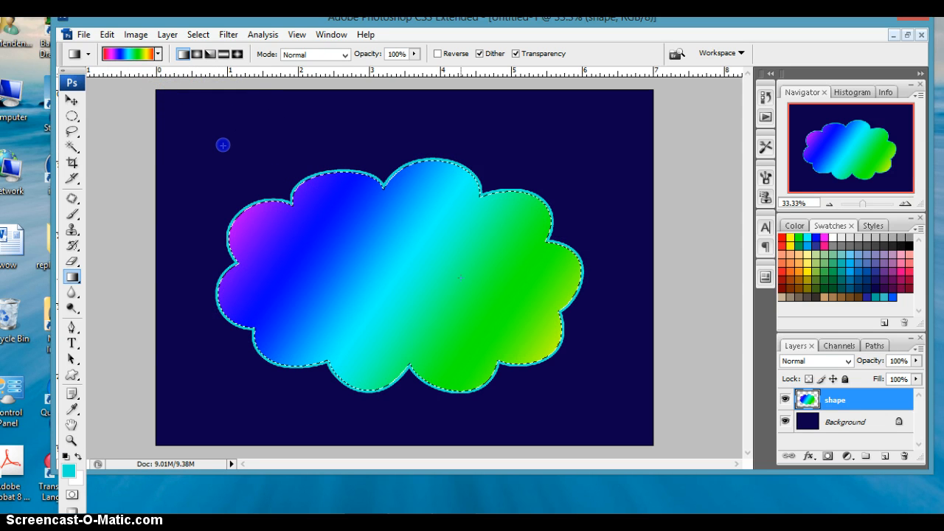
pyautogui.moveTo(563, 404); pyautogui.dragTo(564, 403)
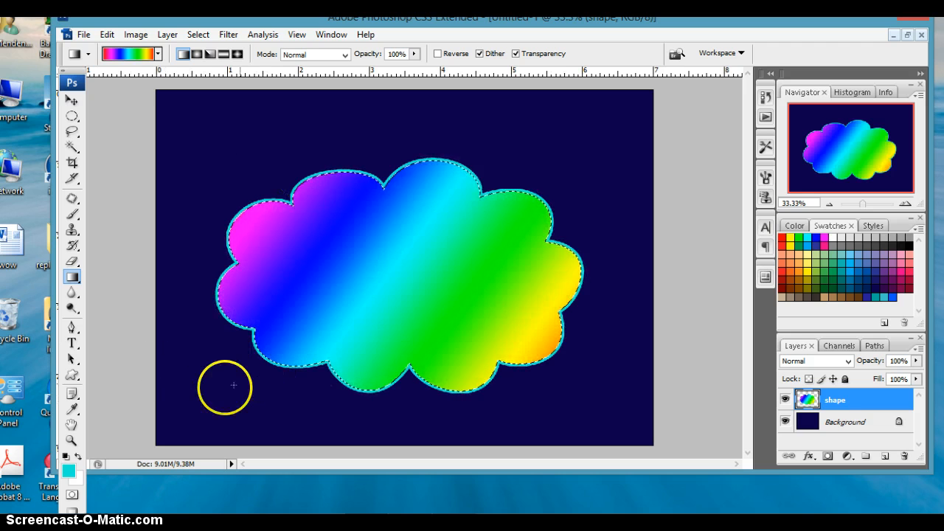
pyautogui.moveTo(218, 391); pyautogui.dragTo(219, 392)
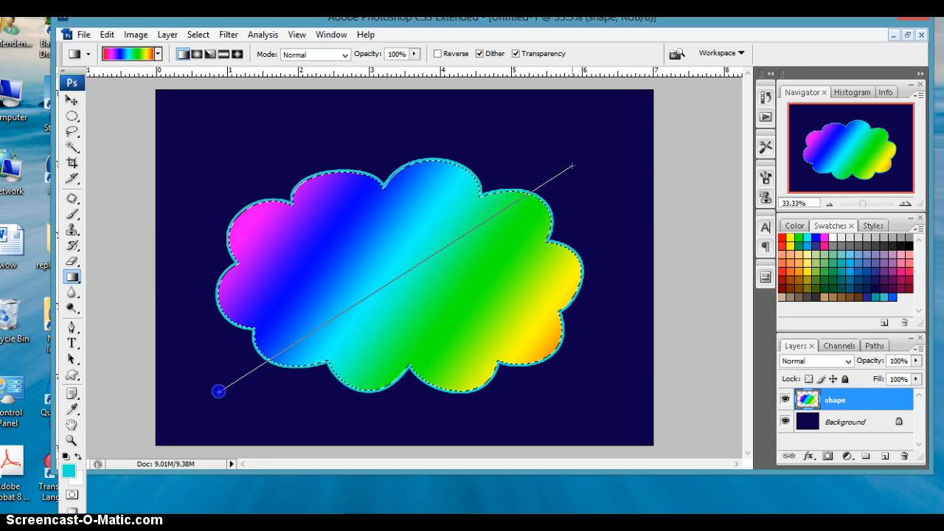
pyautogui.moveTo(573, 166); pyautogui.dragTo(568, 165)
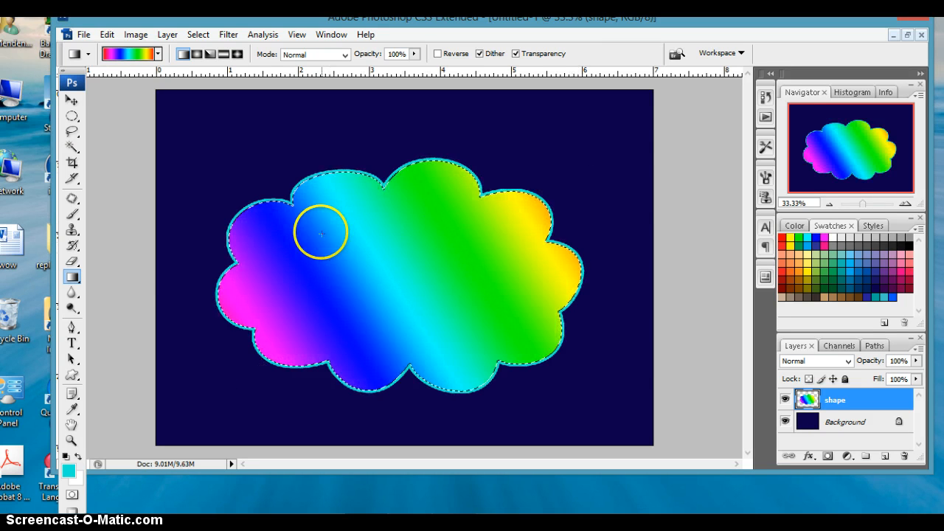
# - Fill the cloud with a rainbow gradient running from its upper-left lobe to its lower-right lobe, and deselect it
pyautogui.moveTo(285, 204); pyautogui.dragTo(359, 248)
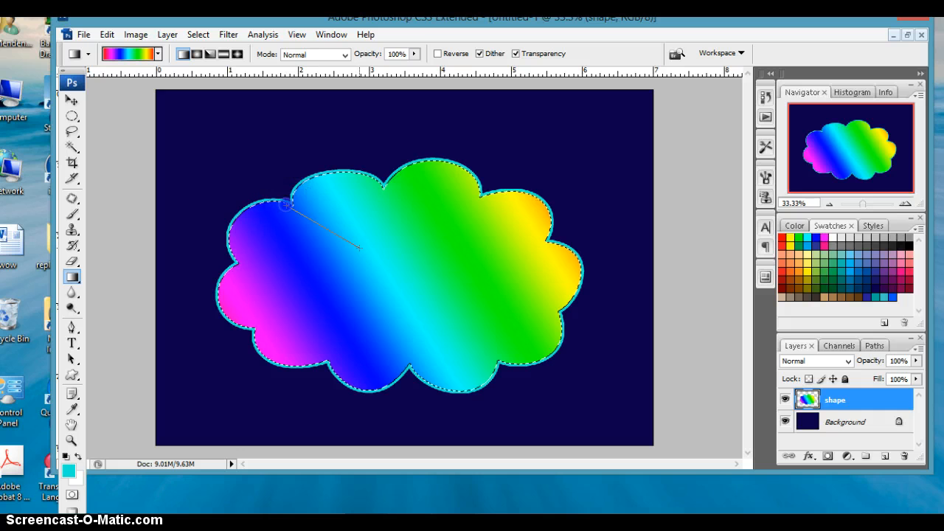
pyautogui.moveTo(544, 343); pyautogui.dragTo(543, 342)
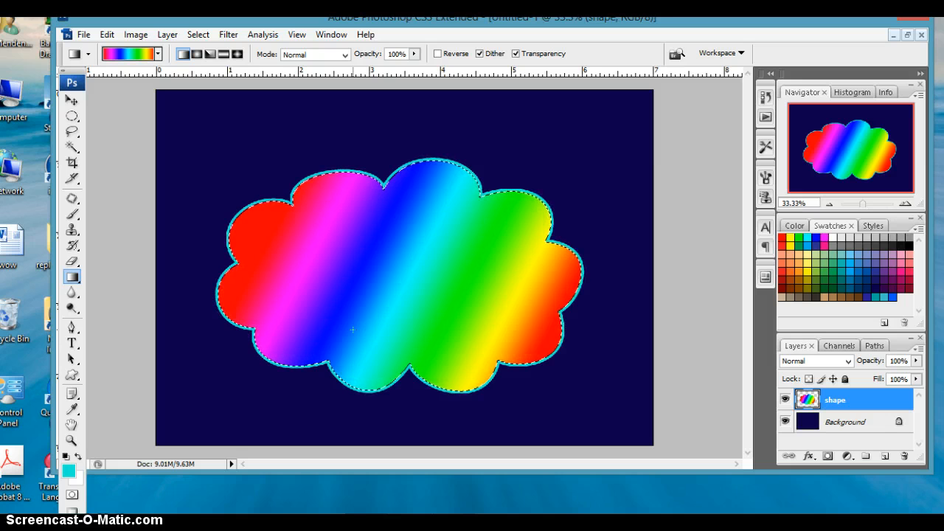
pyautogui.hotkey('ctrl', 'd')
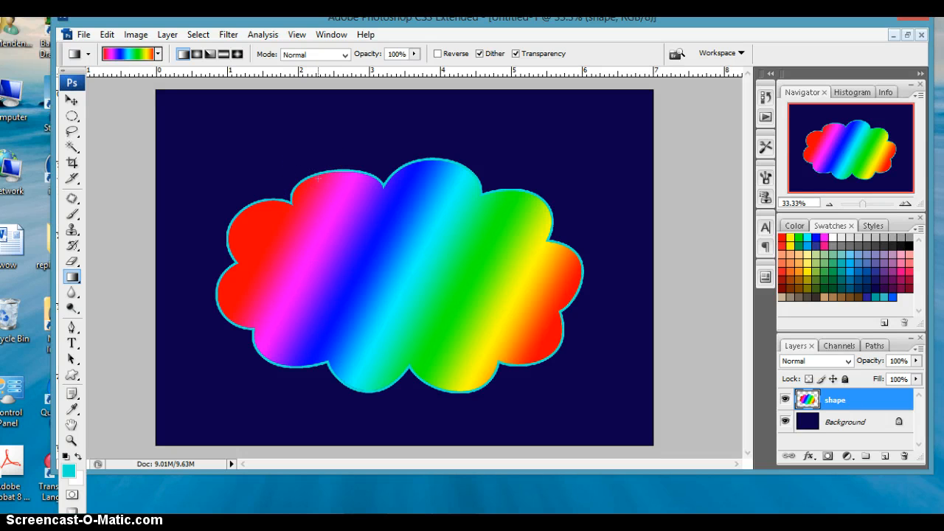
# - Select the cyan outline of the cloud with the Magic Wand at tolerance 32
pyautogui.hotkey('ctrl', '+')
pyautogui.hotkey('ctrl', '+')
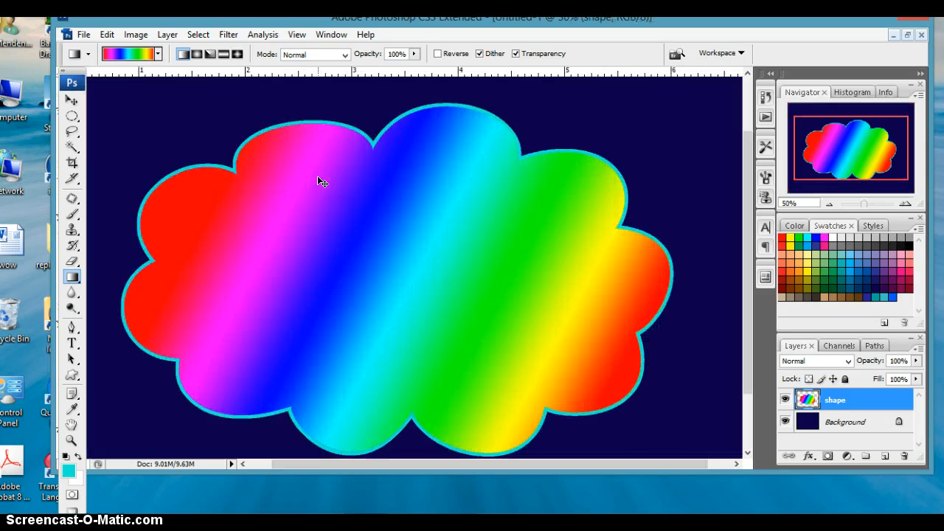
pyautogui.click(68, 148)
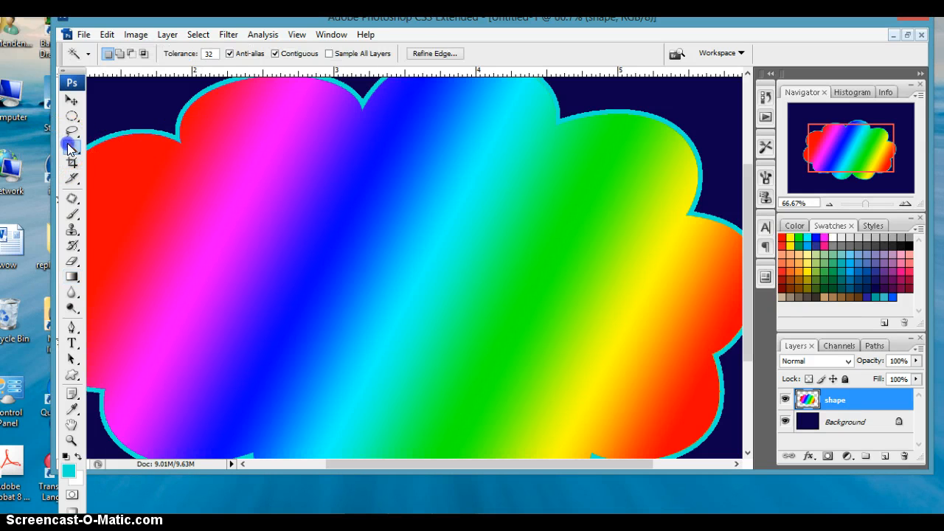
pyautogui.click(111, 137)
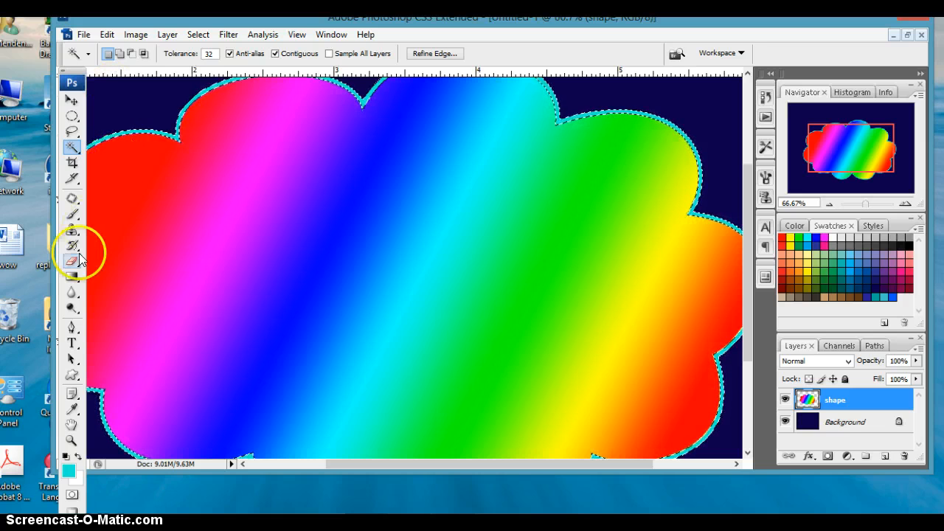
# - Fill the selected cloud outline with a short blue, red and yellow gradient starting at the upper-left lobes, and deselect it
pyautogui.click(72, 278)
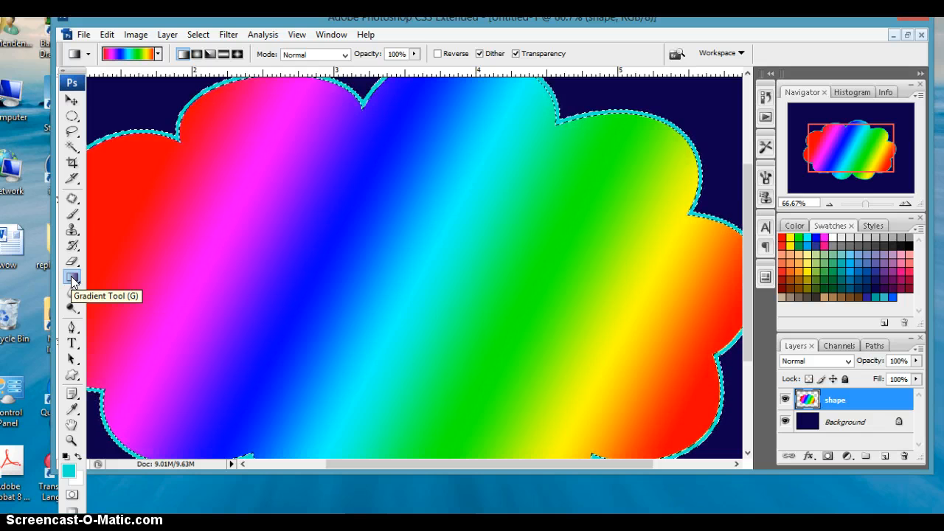
pyautogui.click(159, 54)
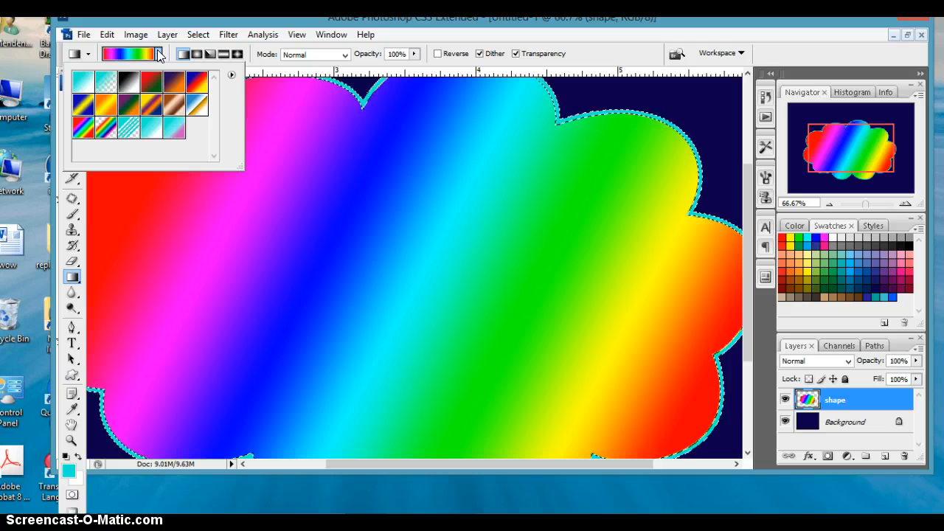
pyautogui.click(193, 81)
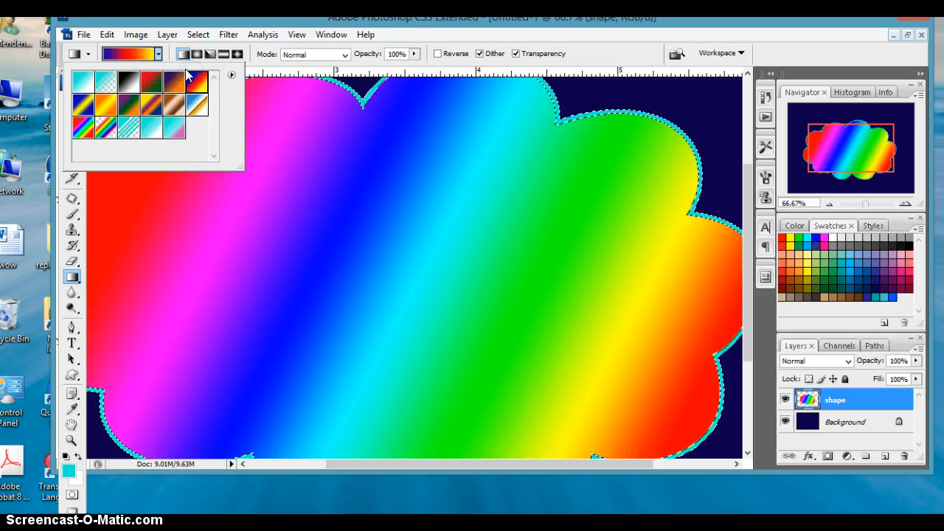
pyautogui.doubleClick(197, 86)
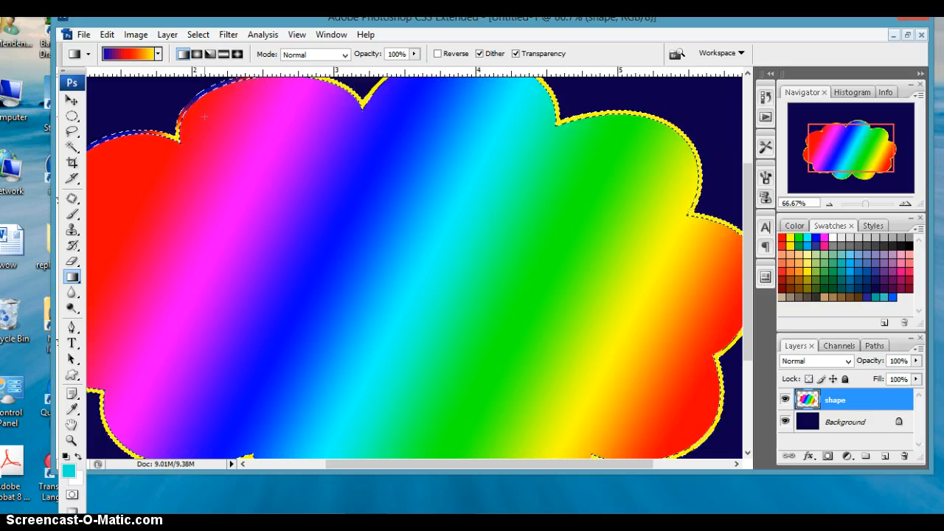
pyautogui.hotkey('ctrl', '0')
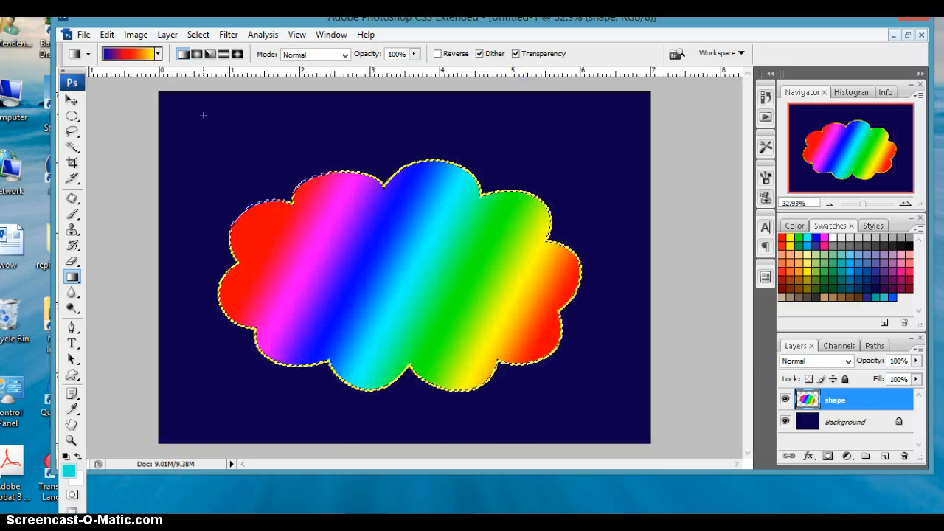
pyautogui.hotkey('ctrl', 'd')
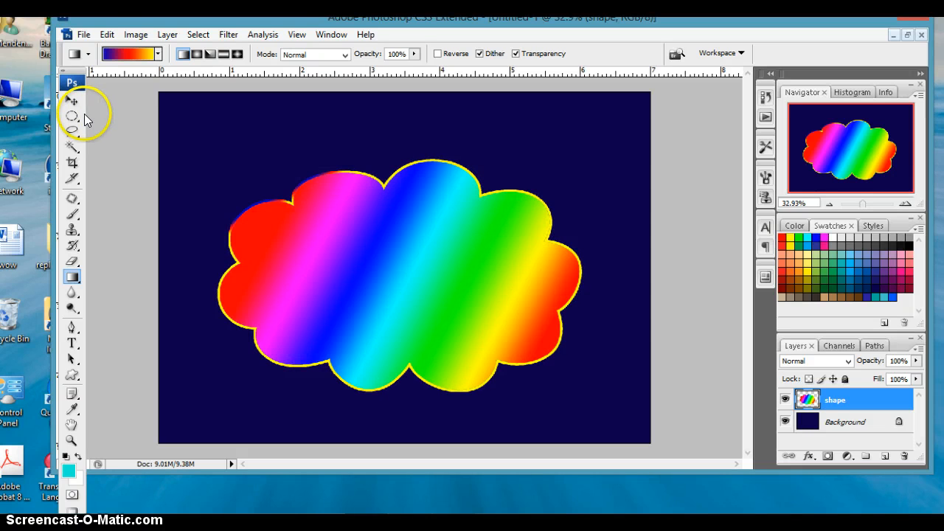
# - Try the Magic Wand on the outline of the upper-left lobe, and select the cloud's entire outline again
pyautogui.click(74, 145)
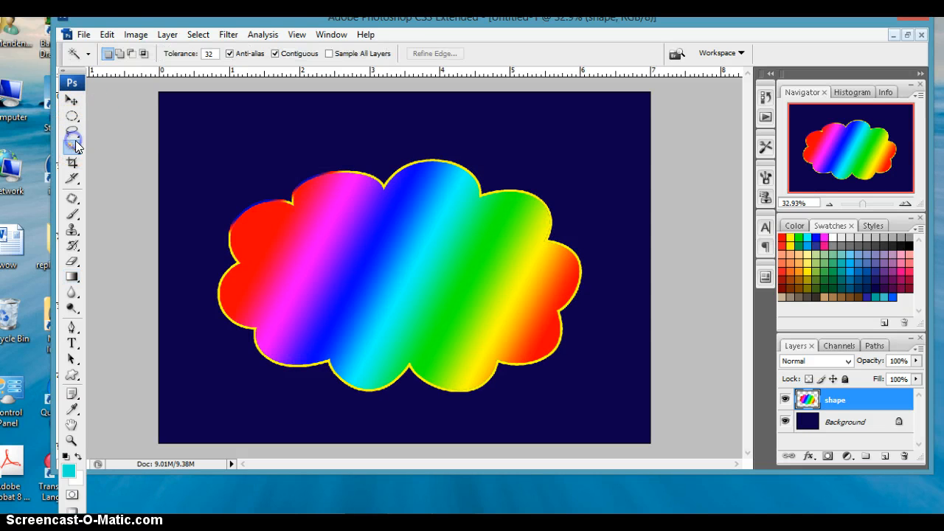
pyautogui.click(276, 198)
pyautogui.click(270, 199)
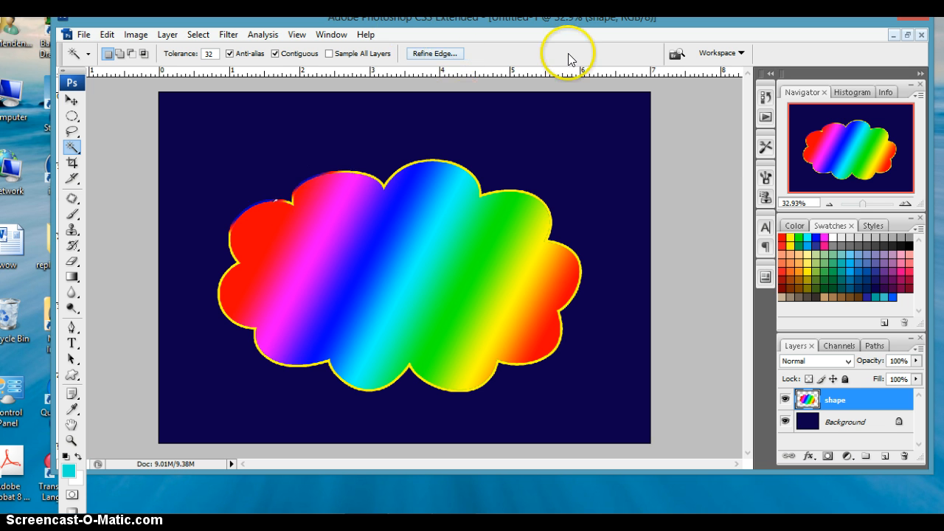
pyautogui.click(413, 119)
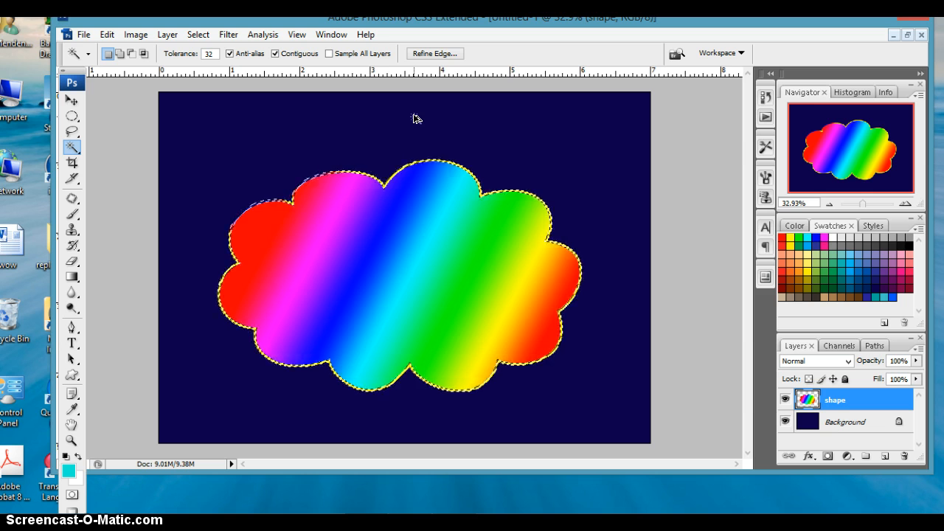